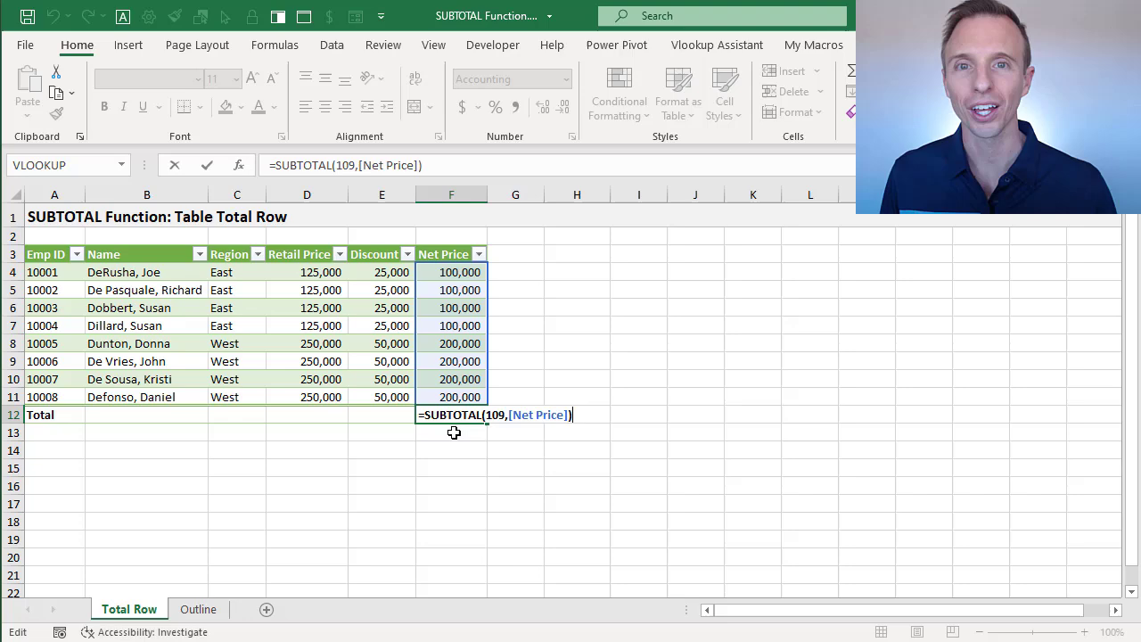
Switch to the Outline sheet to view its SUBTOTAL(9,B4:B5) product subtotals and the 402 Grand Total.
click(198, 609)
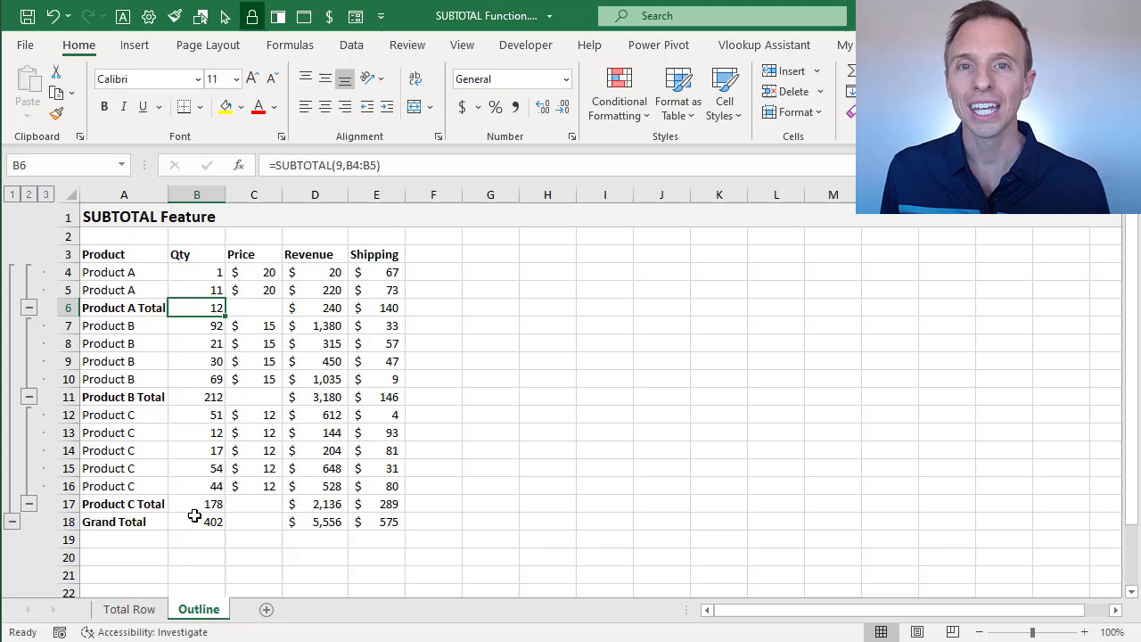
Return to the Total Row sheet and inspect the Net Price total formula.
click(134, 609)
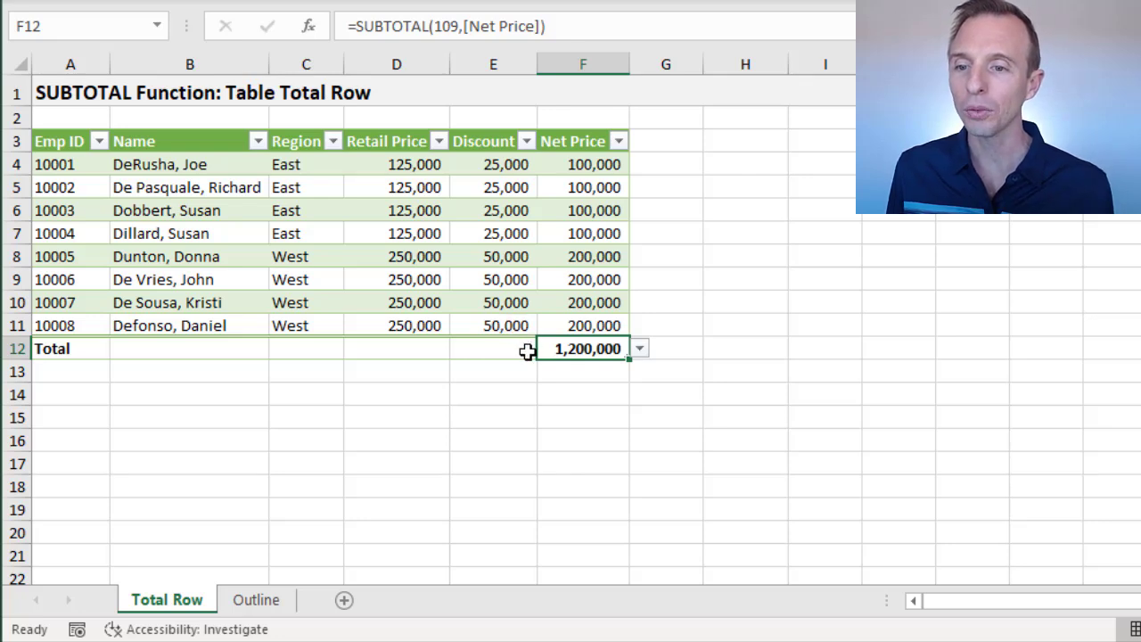
key(F2)
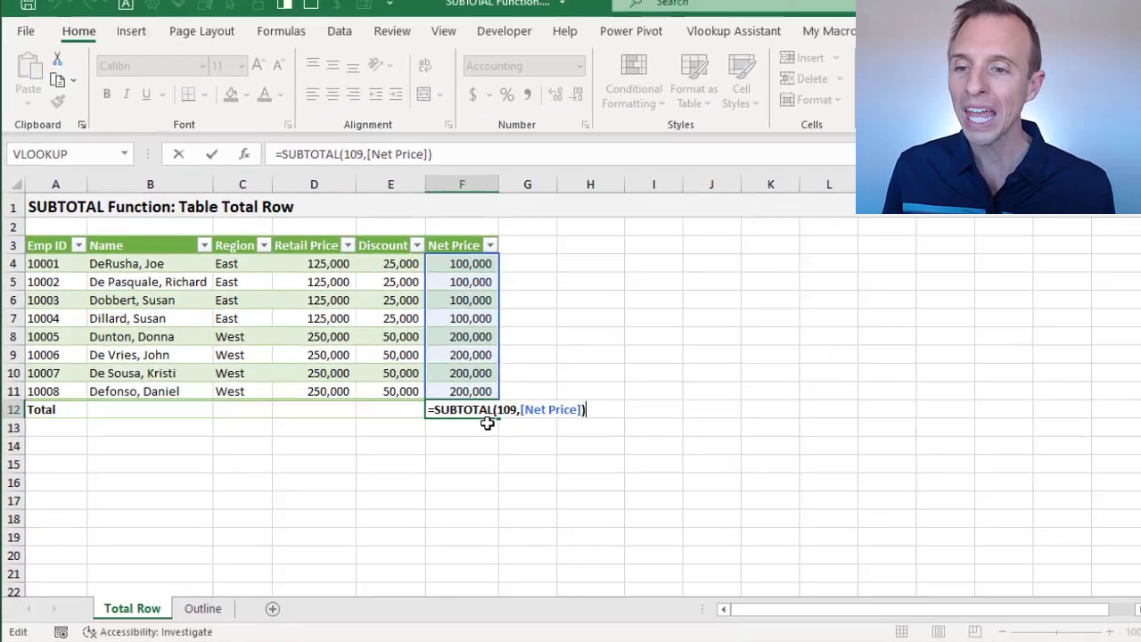
key(Escape)
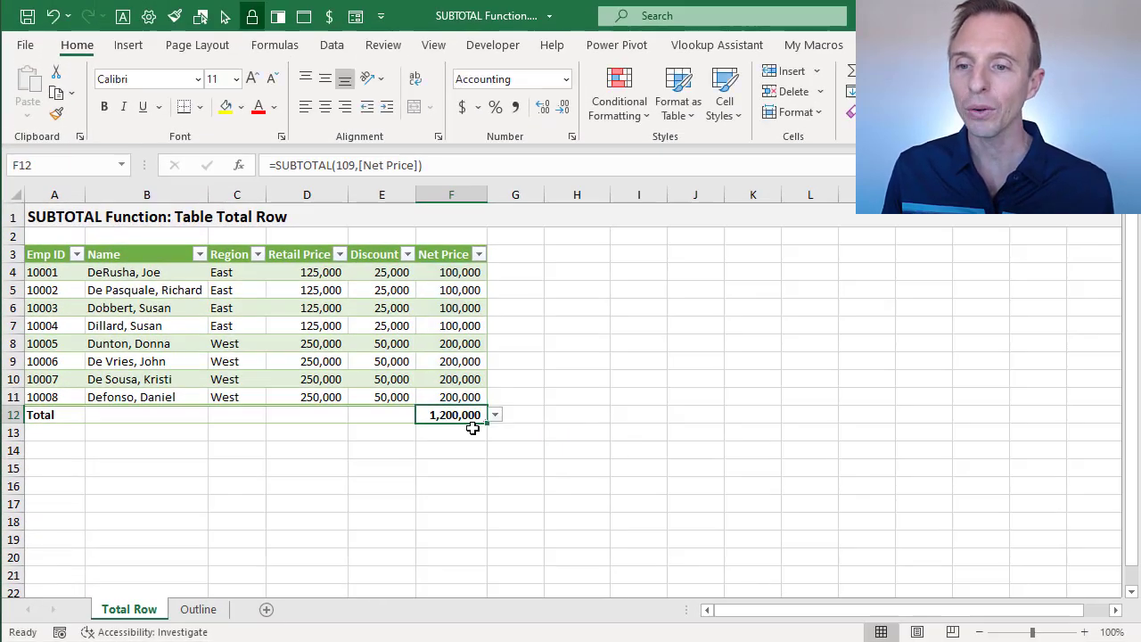
Toggle the table's Total Row off and back on, then open the F12 =SUBTOTAL(109,[Net Price]) formula.
click(431, 397)
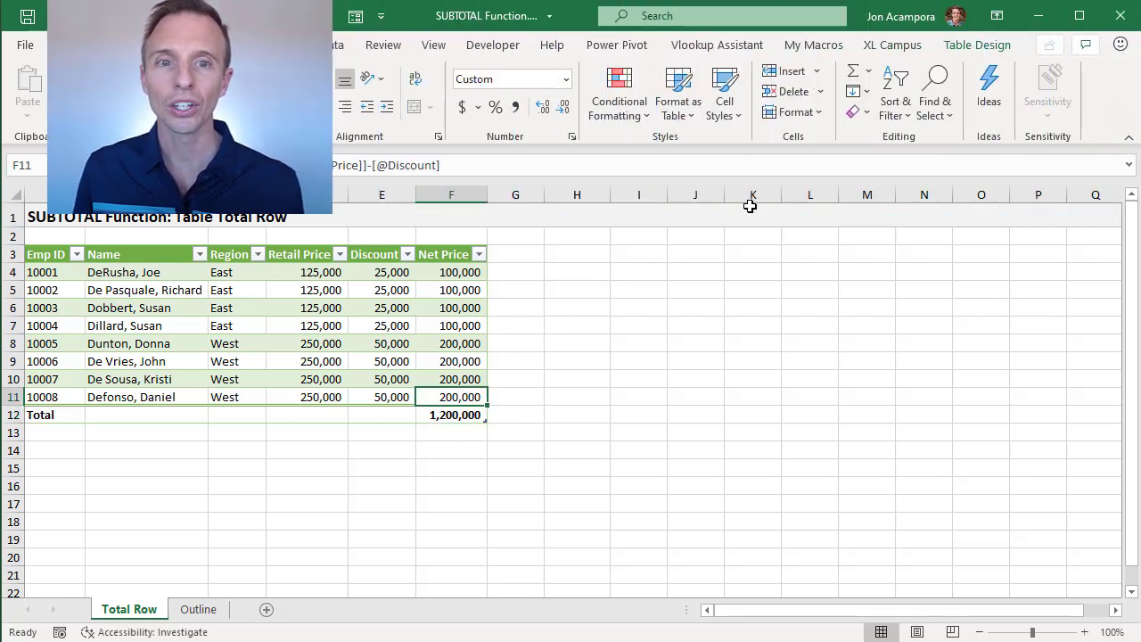
click(955, 49)
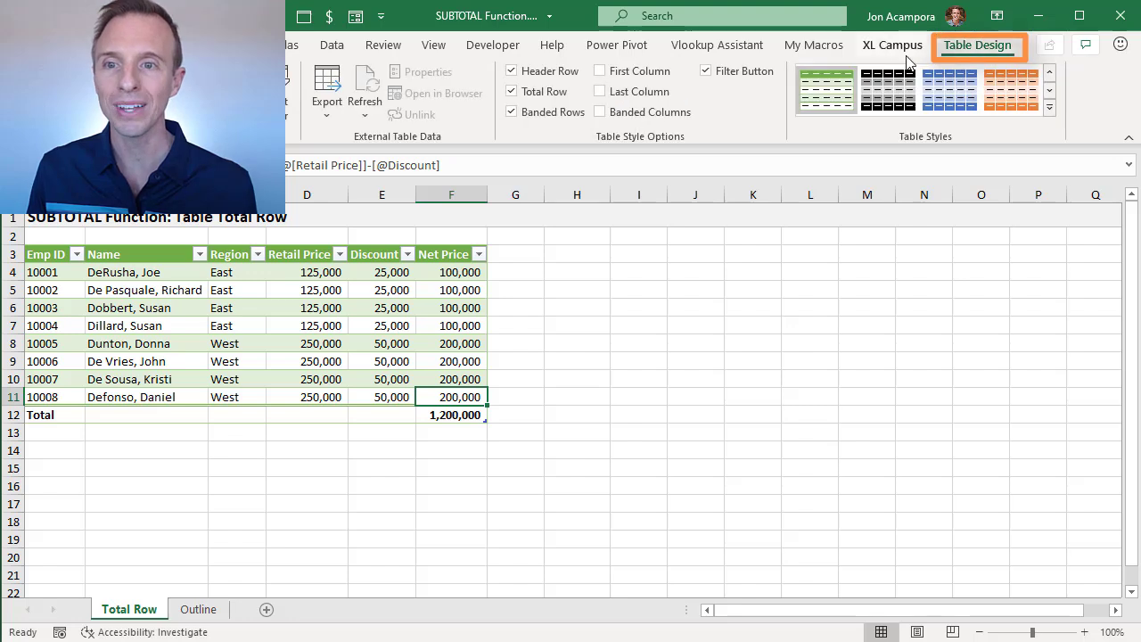
click(531, 100)
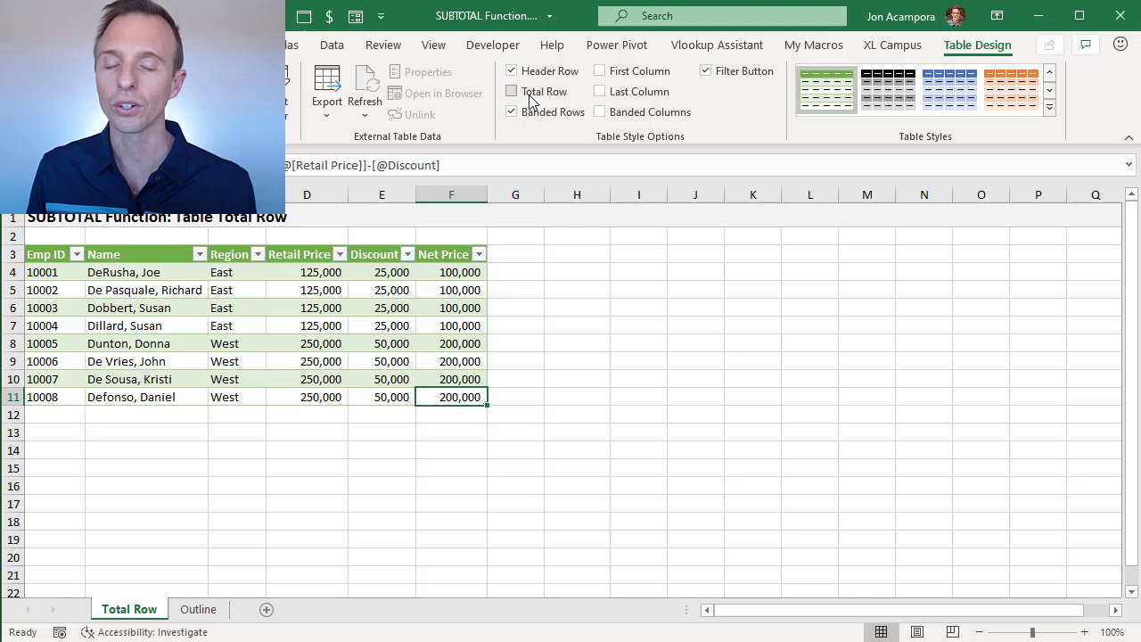
click(531, 100)
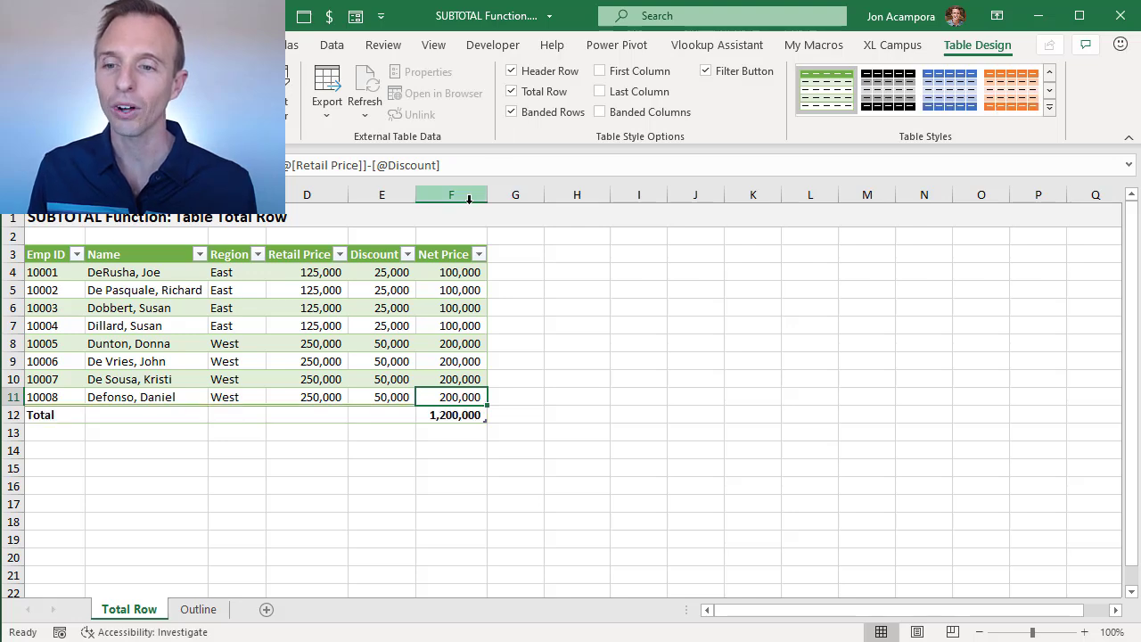
click(443, 412)
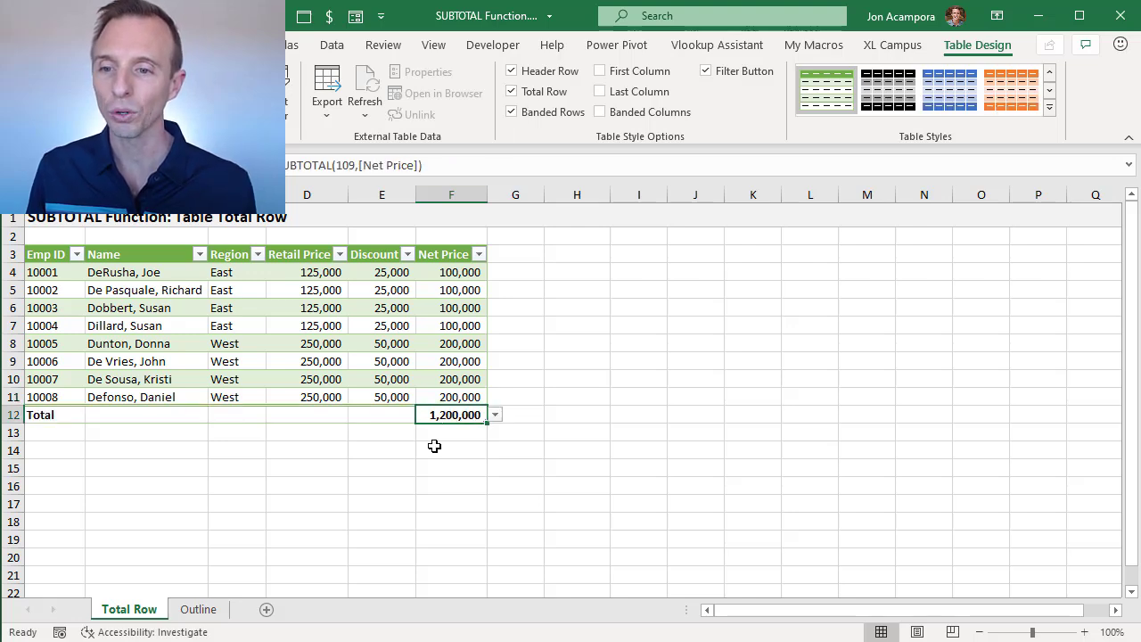
key(F2)
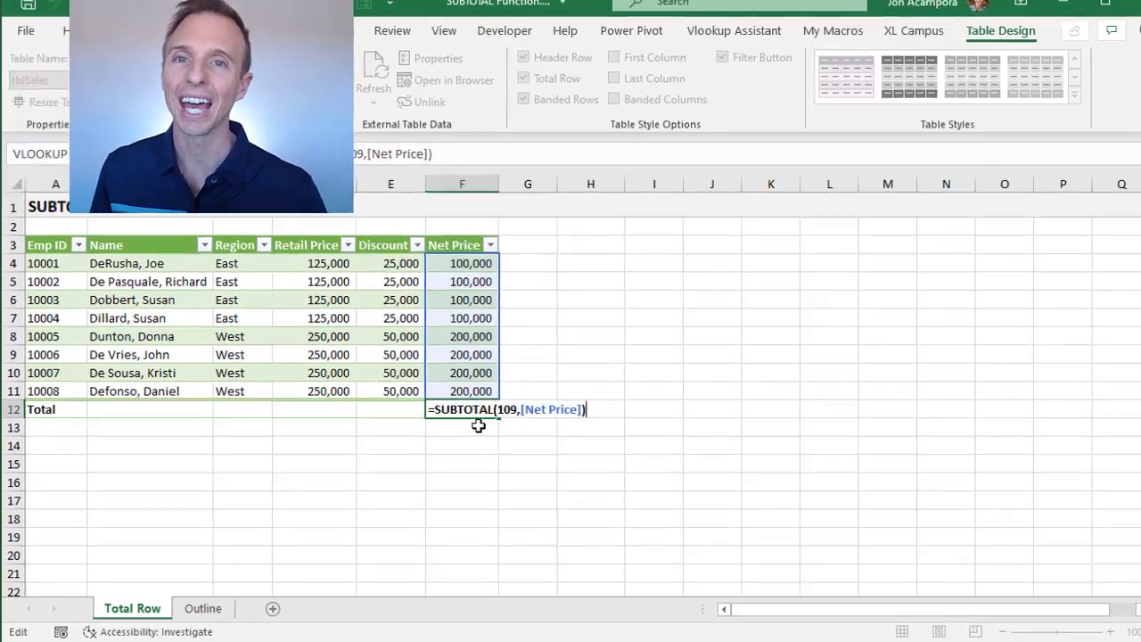
Filter the Region column to East only, dropping the Net Price total to 400,000.
key(ctrl+Return)
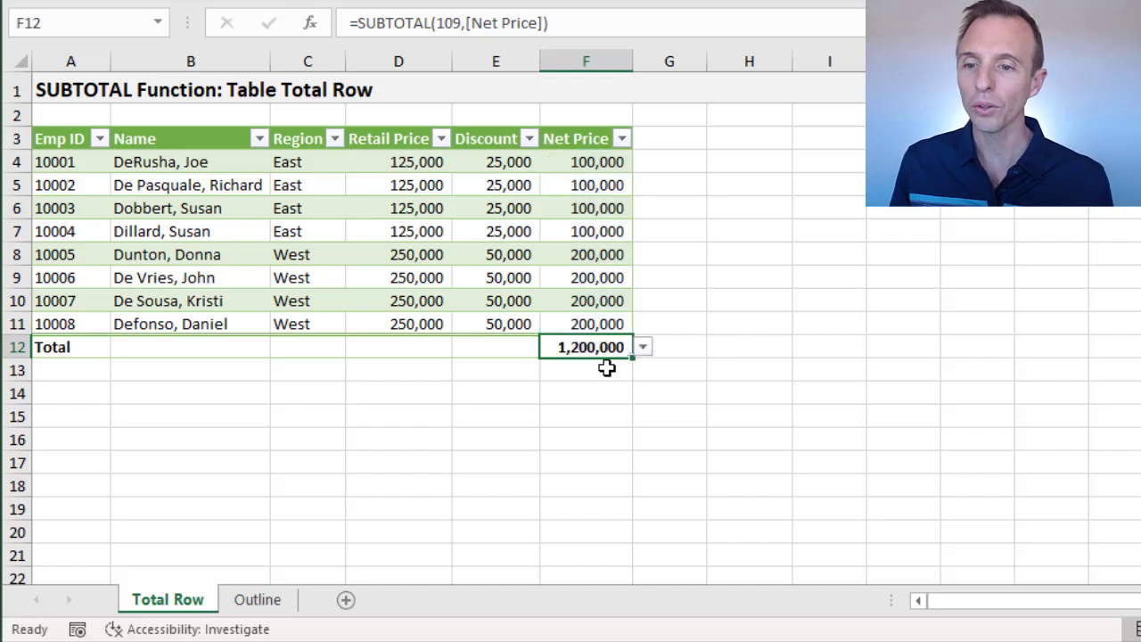
click(333, 138)
click(124, 453)
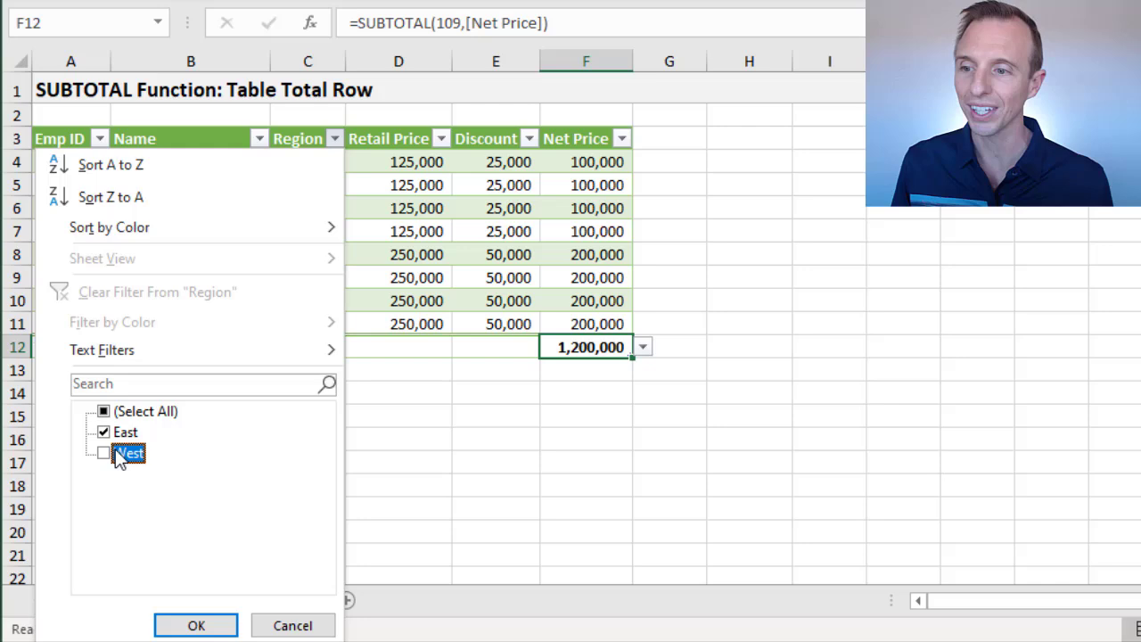
click(196, 622)
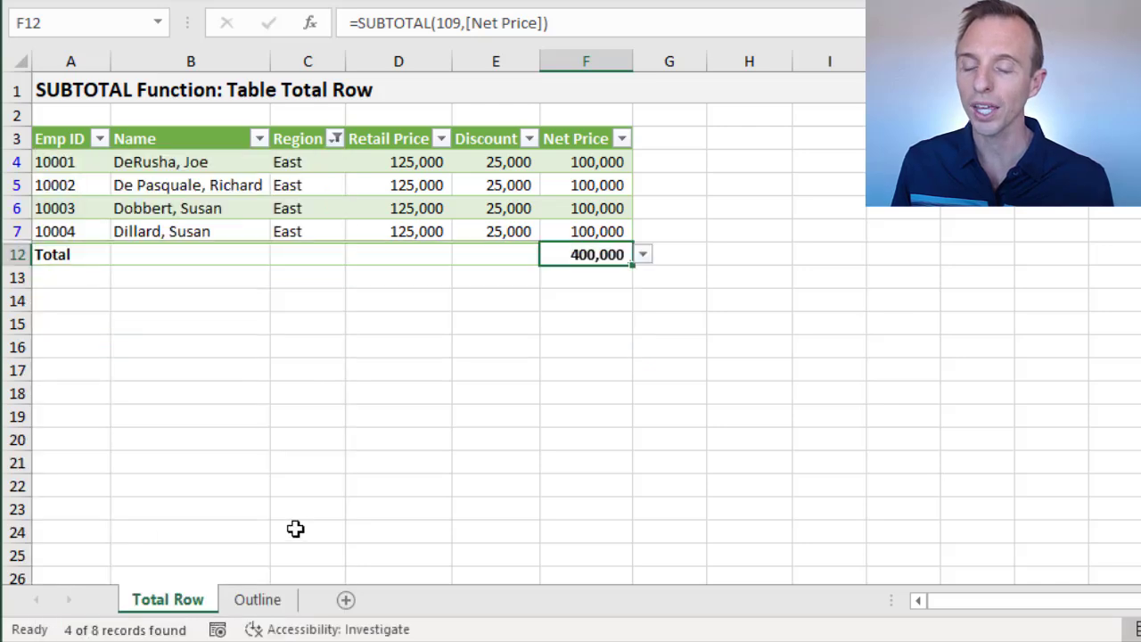
double_click(558, 258)
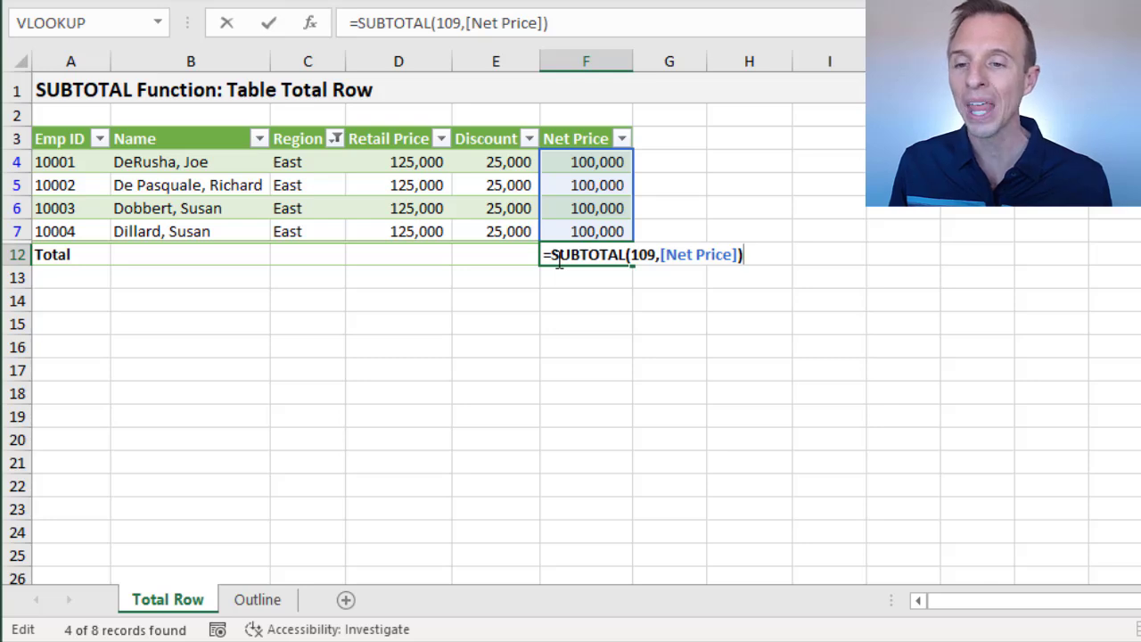
click(632, 255)
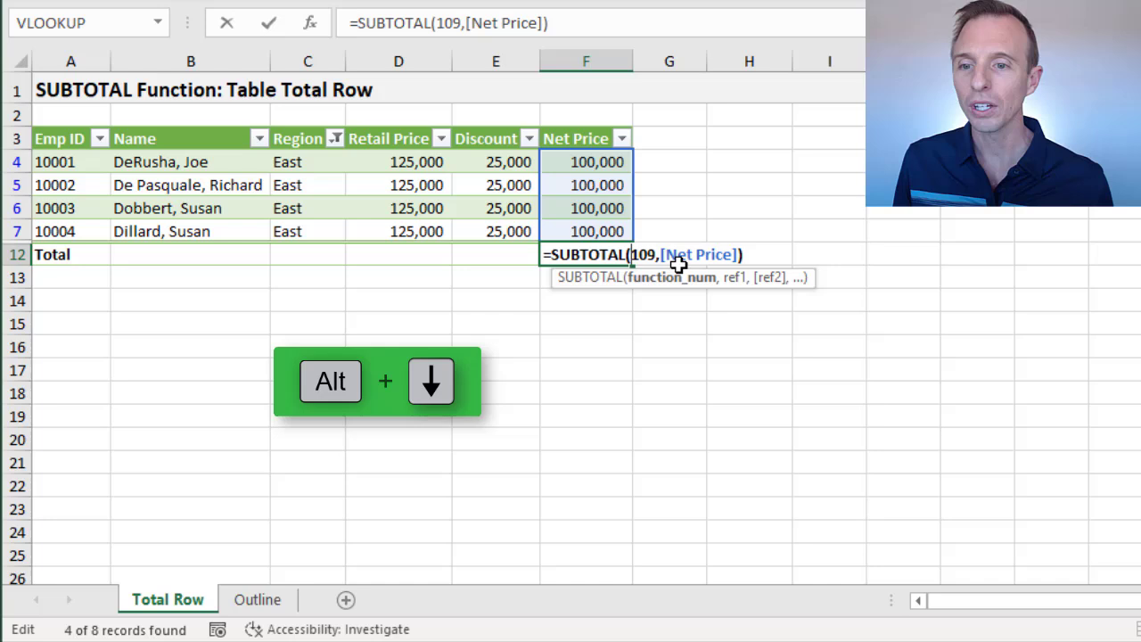
key(alt+Down)
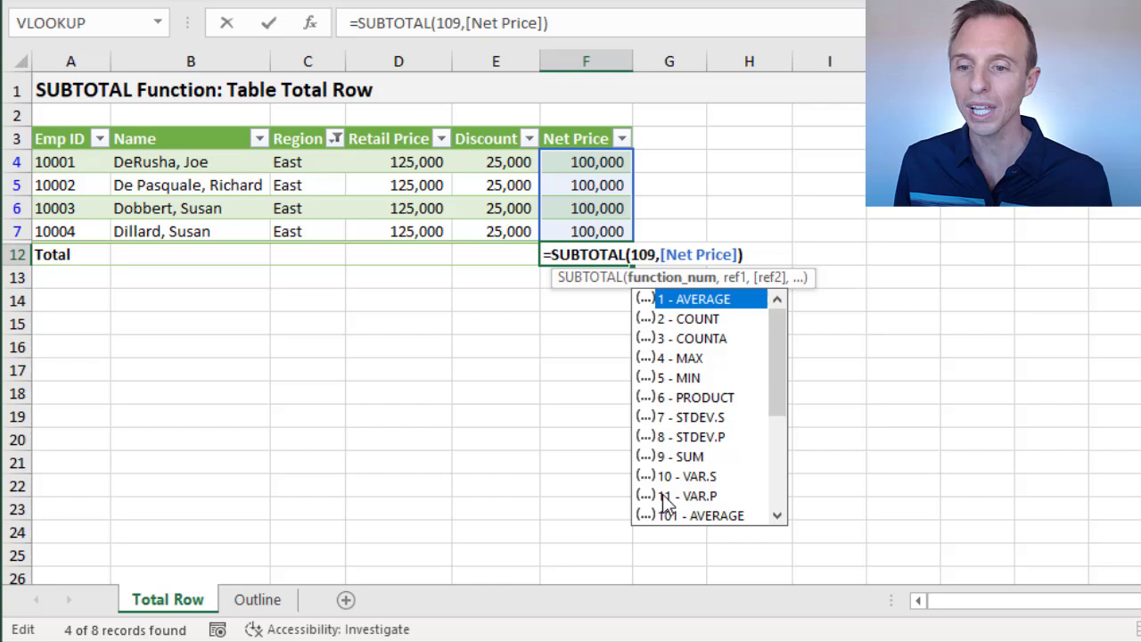
drag(779, 383, 776, 486)
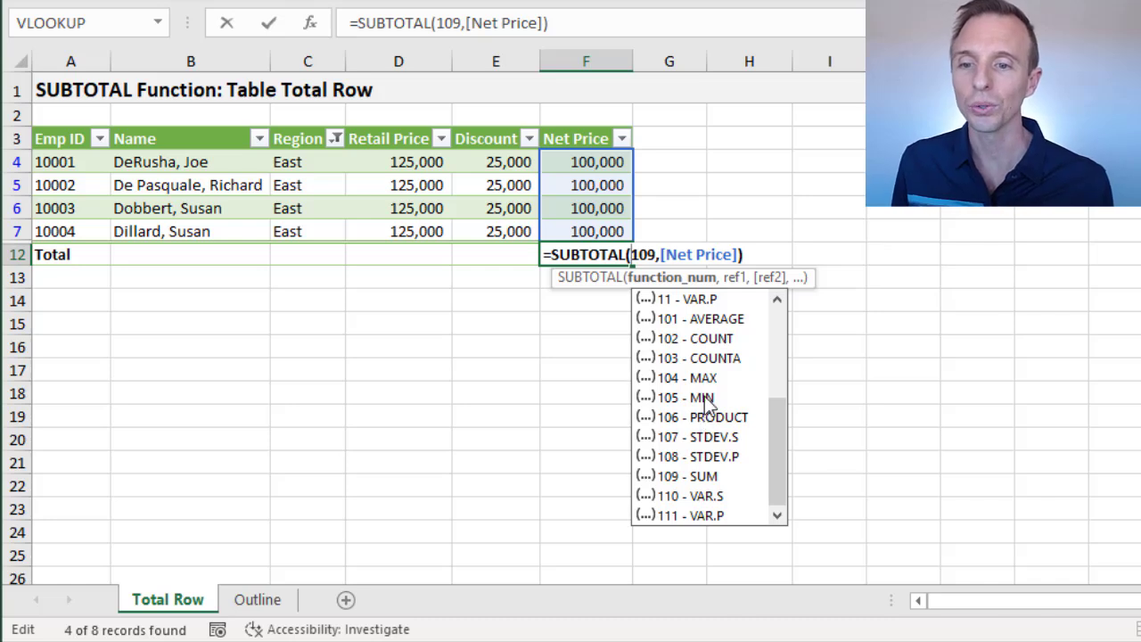
drag(773, 419, 778, 321)
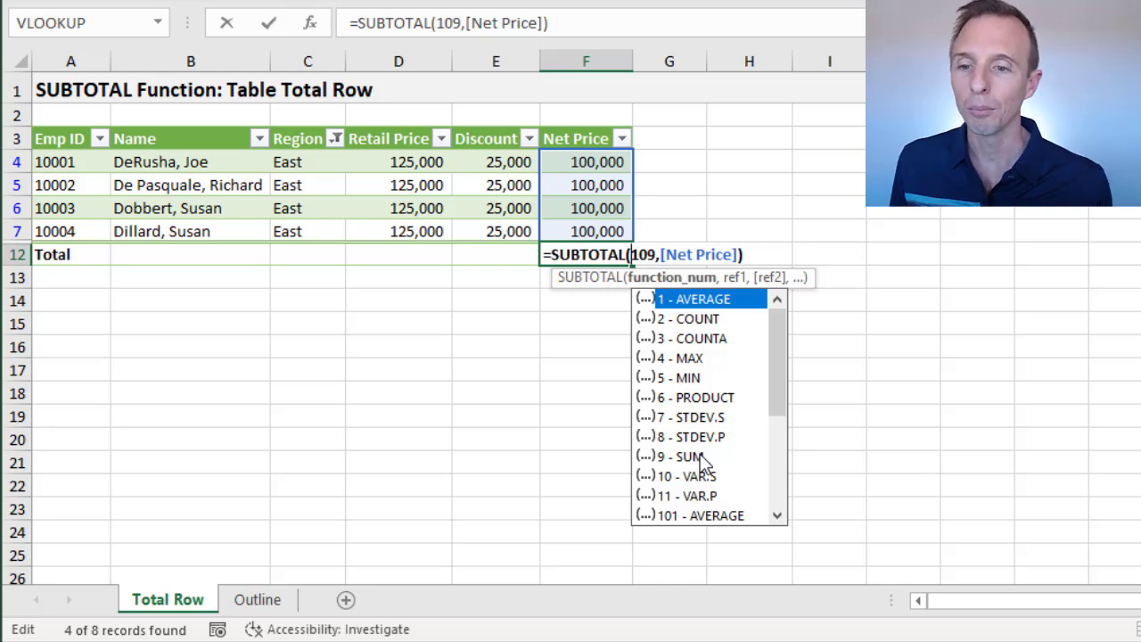
drag(774, 347, 771, 460)
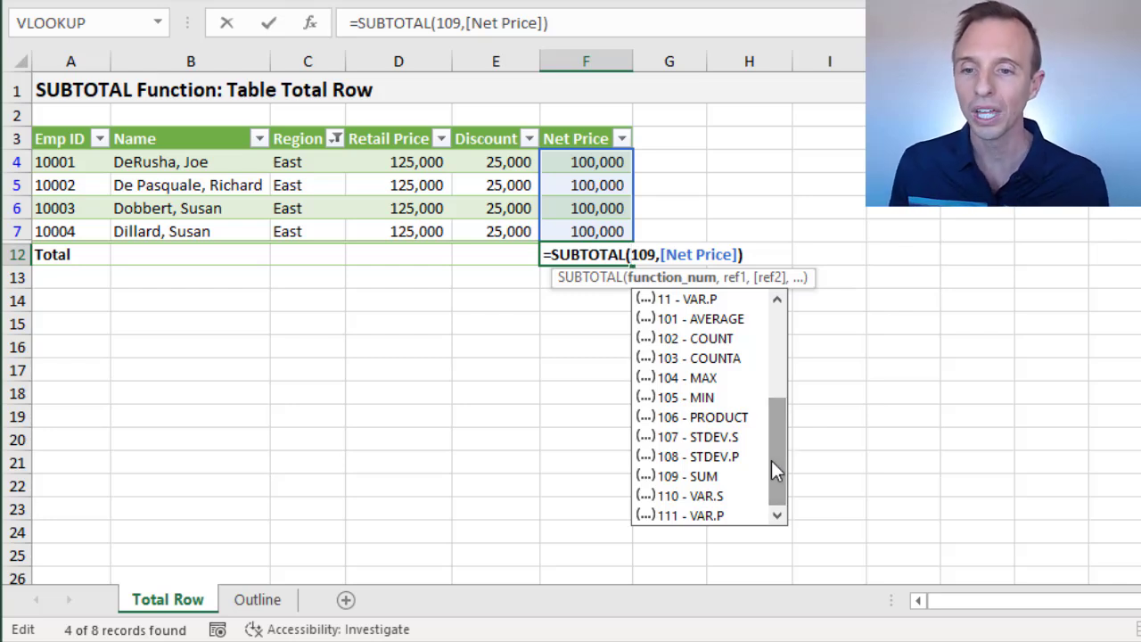
key(Escape)
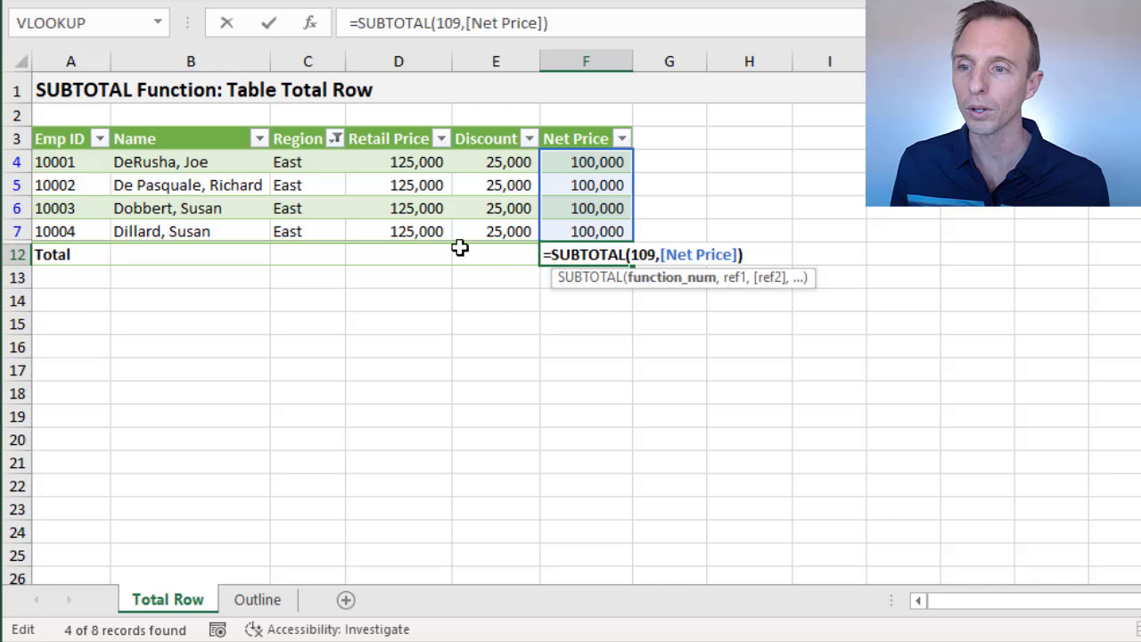
Clear the Region filter so all eight records show again.
click(335, 138)
click(334, 138)
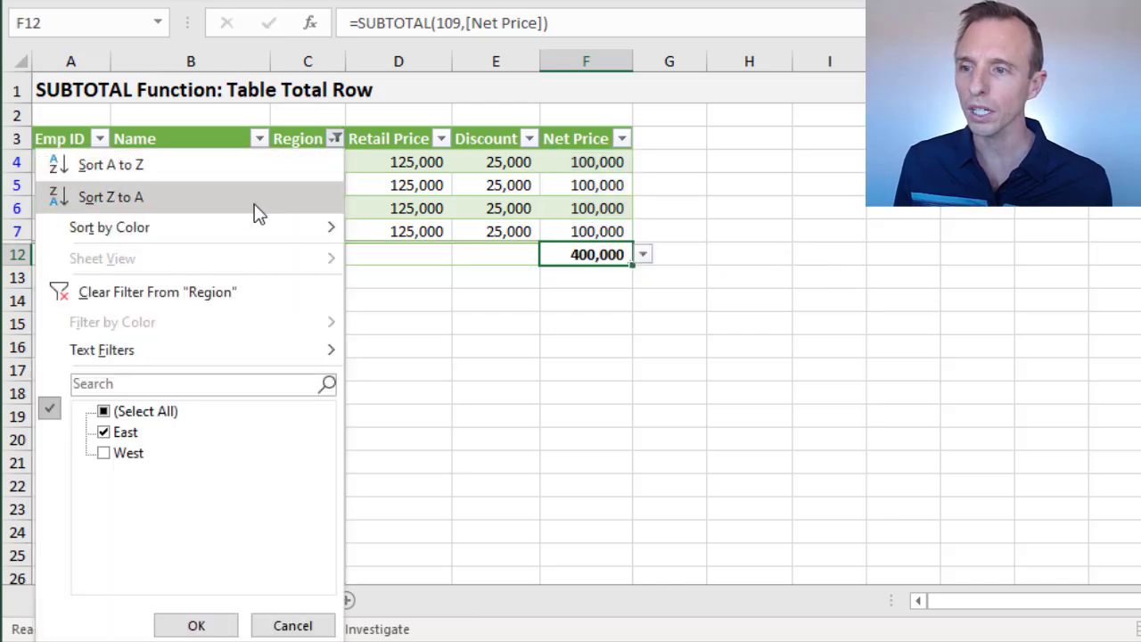
click(208, 290)
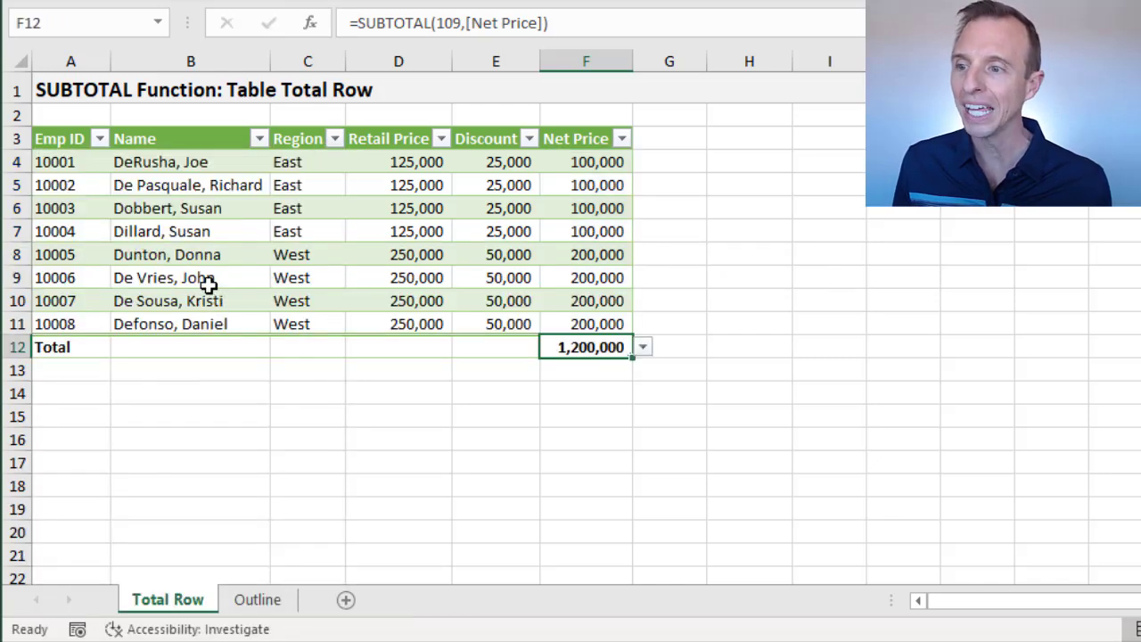
Hide West rows 8–11 instead, then select the F12 Net Price total.
drag(18, 254, 18, 324)
right_click(14, 254)
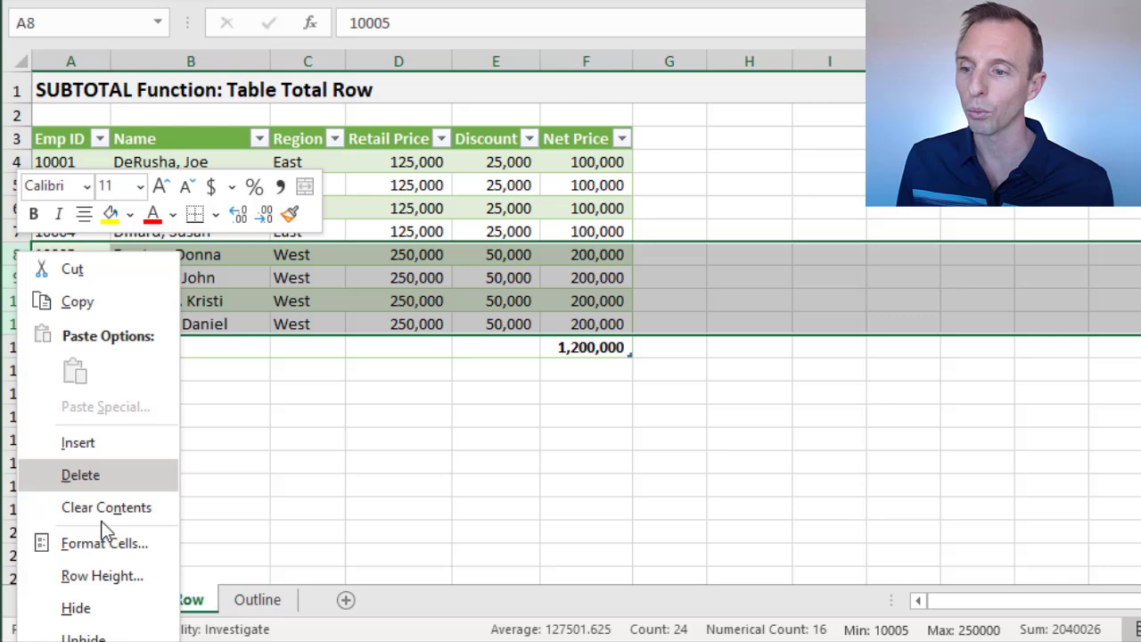
click(76, 608)
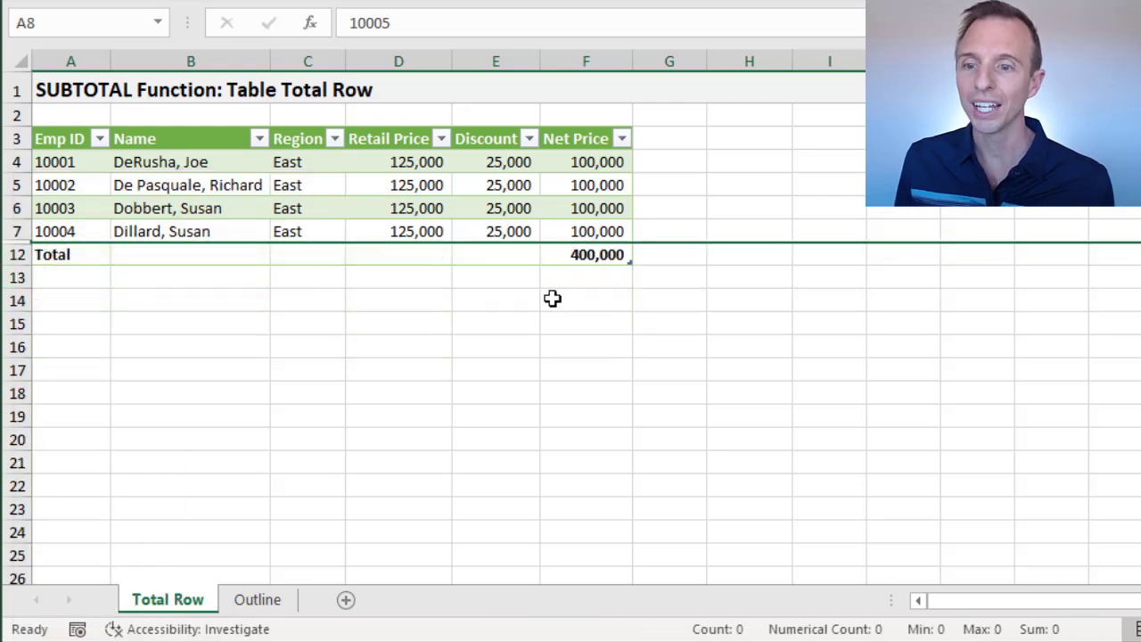
click(571, 257)
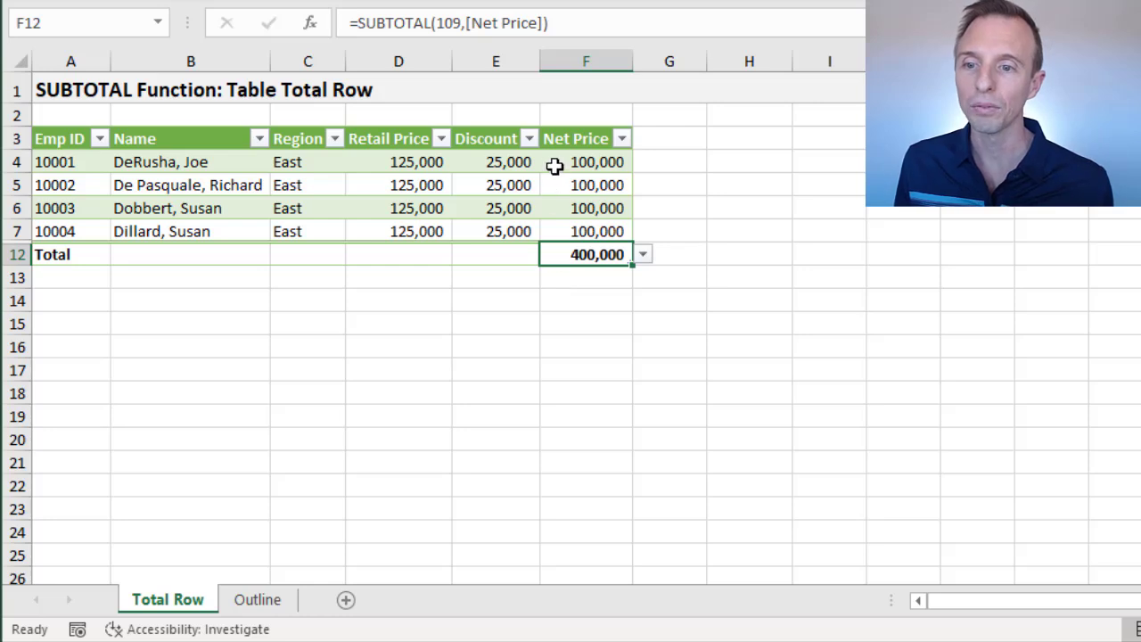
Change the Net Price total to =SUBTOTAL(9,[Net Price]), which counts hidden rows and shows 1,200,000.
double_click(558, 255)
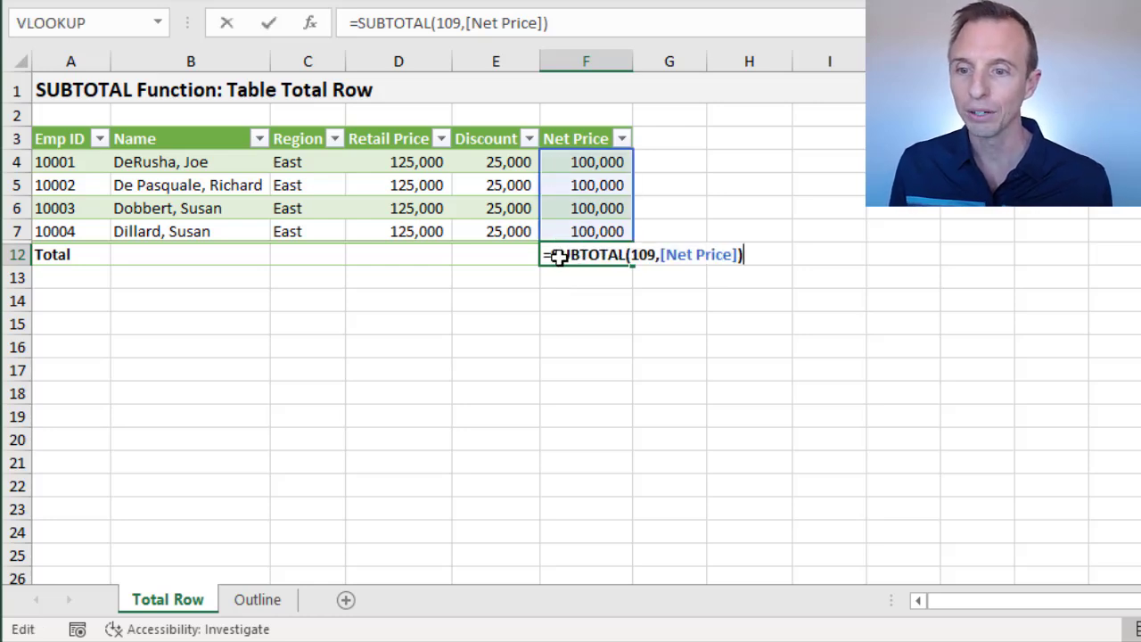
click(645, 255)
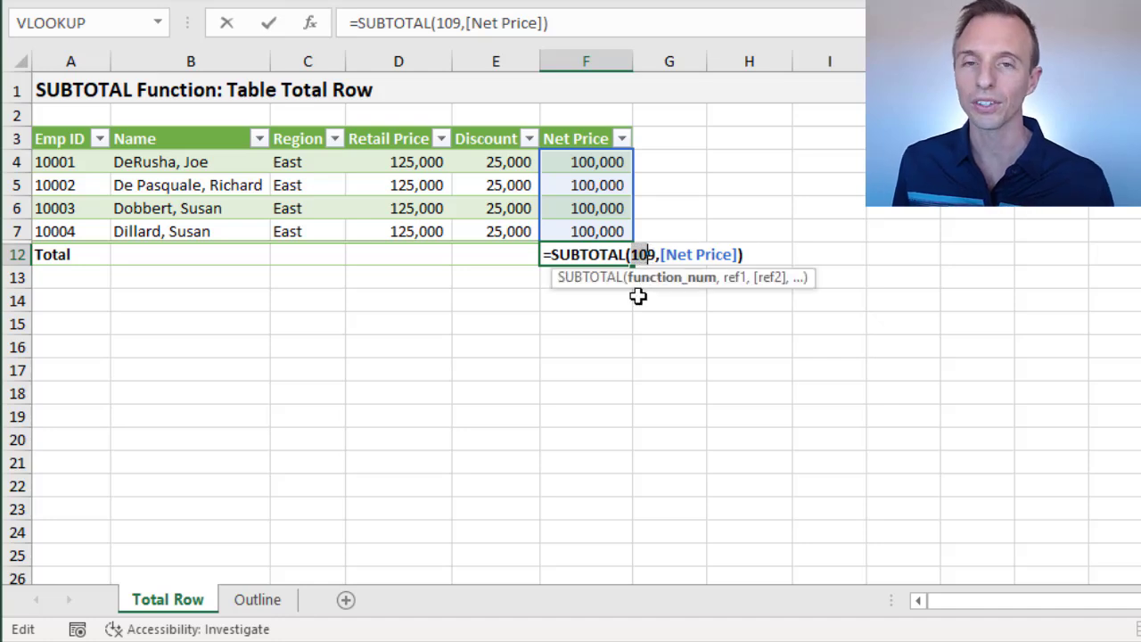
key(BackSpace)
key(BackSpace)
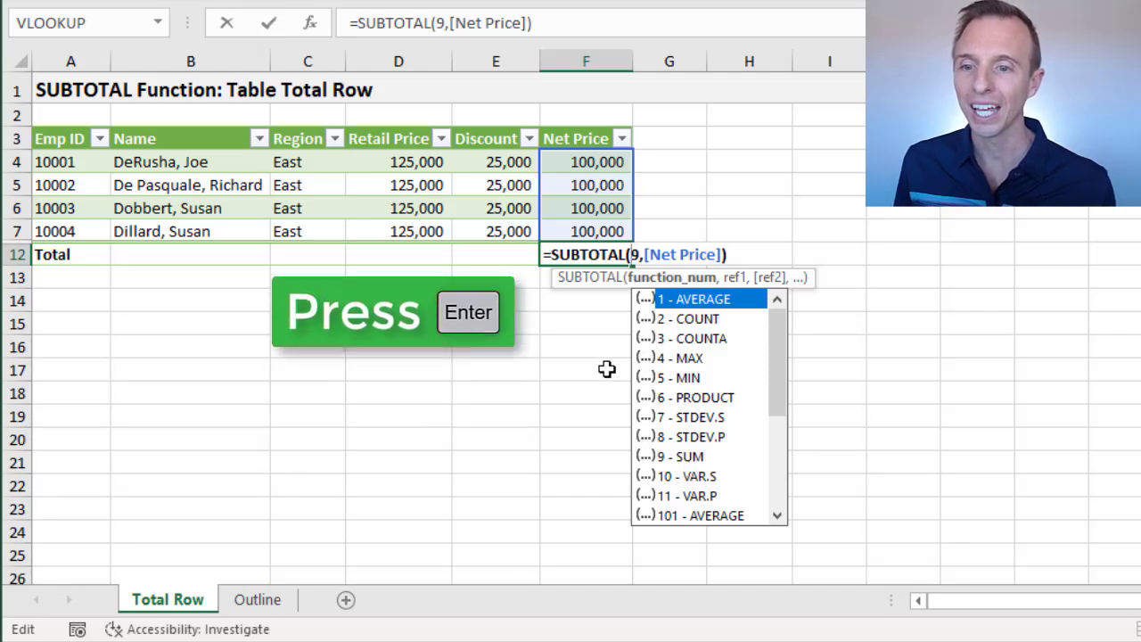
key(Return)
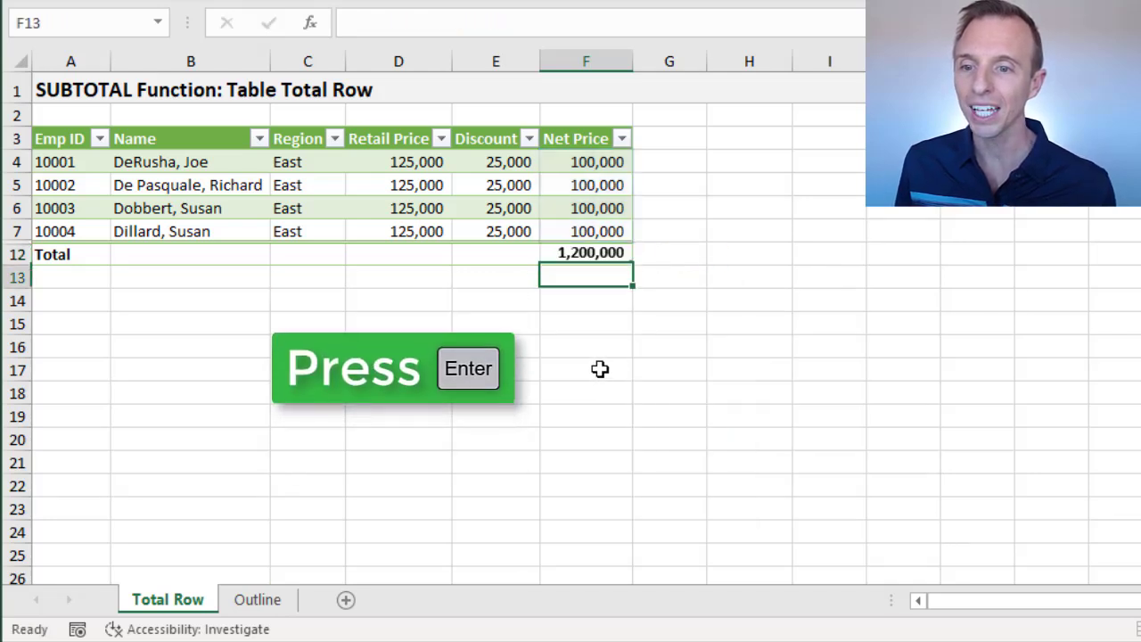
Restore function number 109 in the Net Price total so it ignores hidden rows and shows 400,000.
click(547, 256)
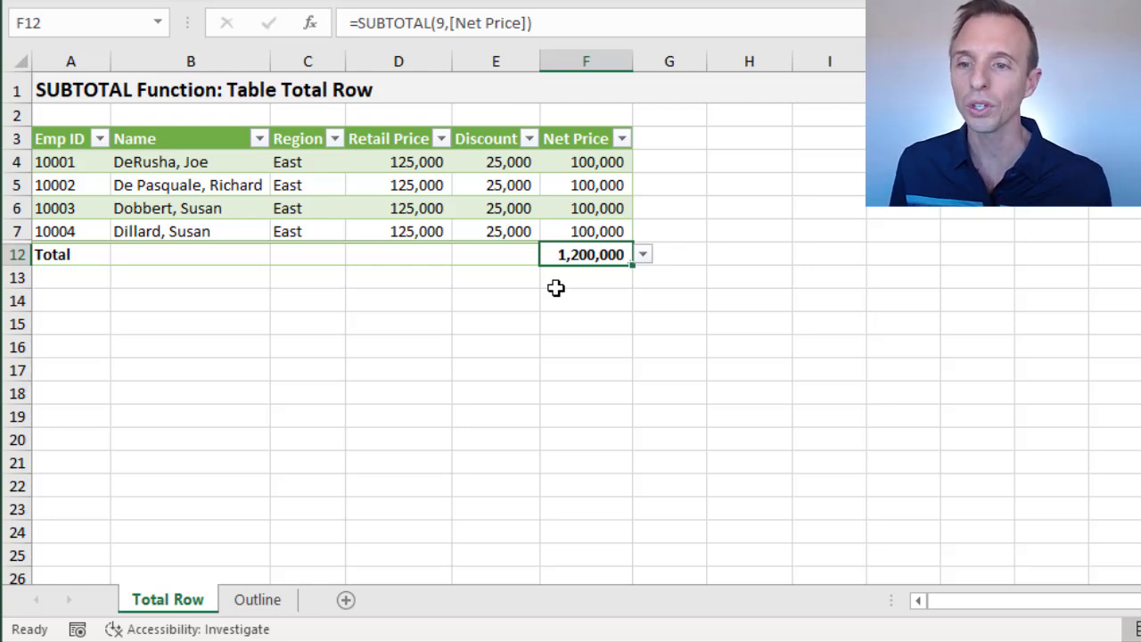
key(F2)
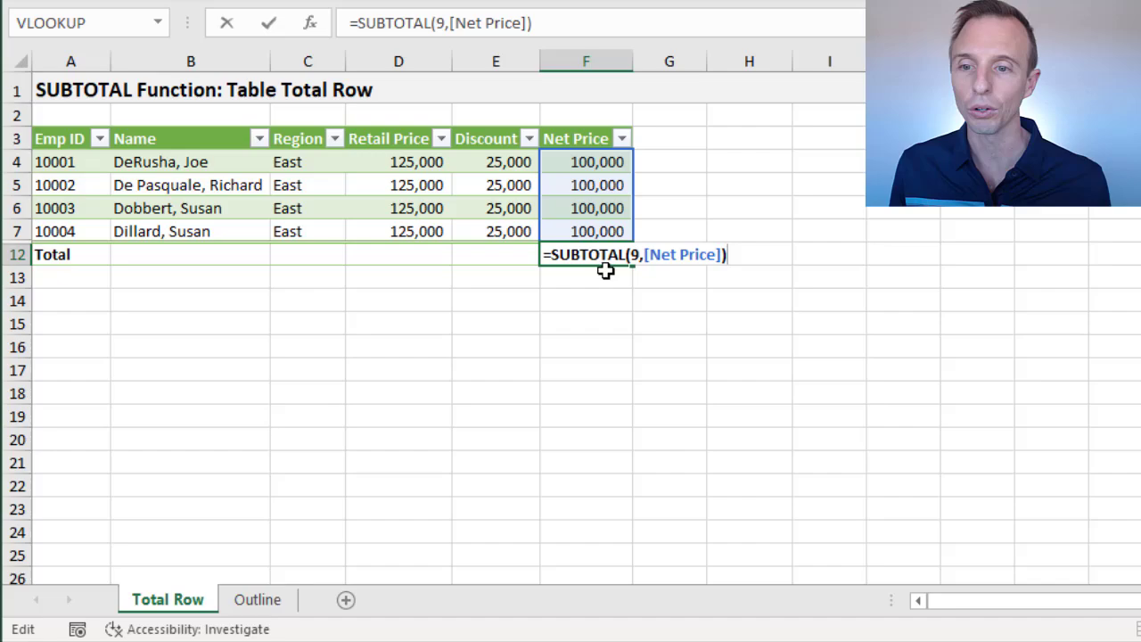
click(631, 257)
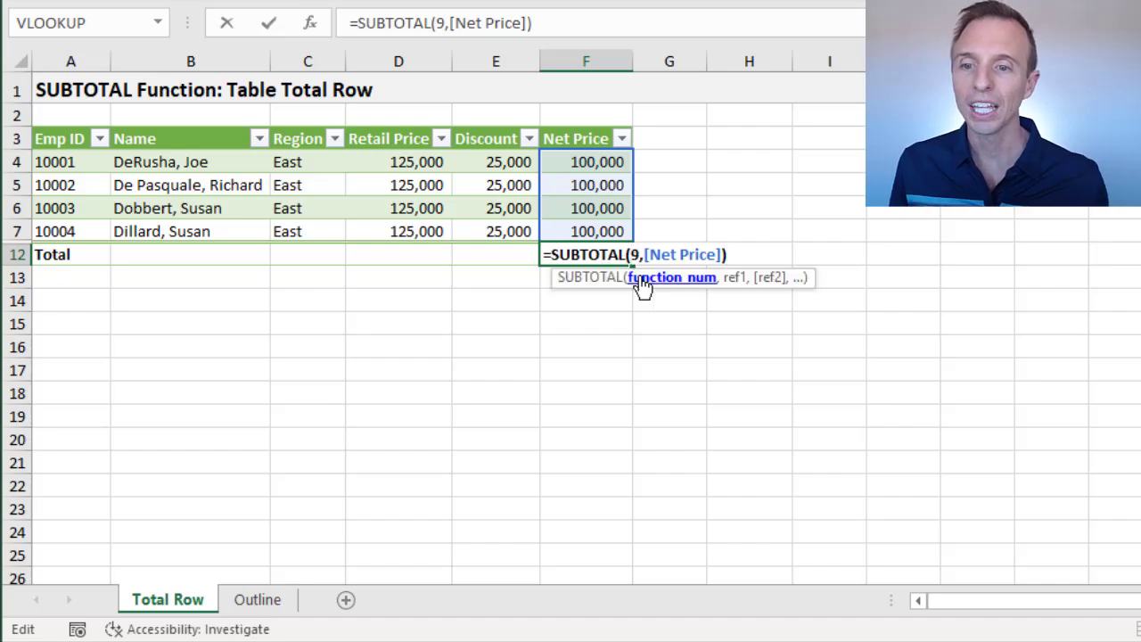
text(10)
key(Return)
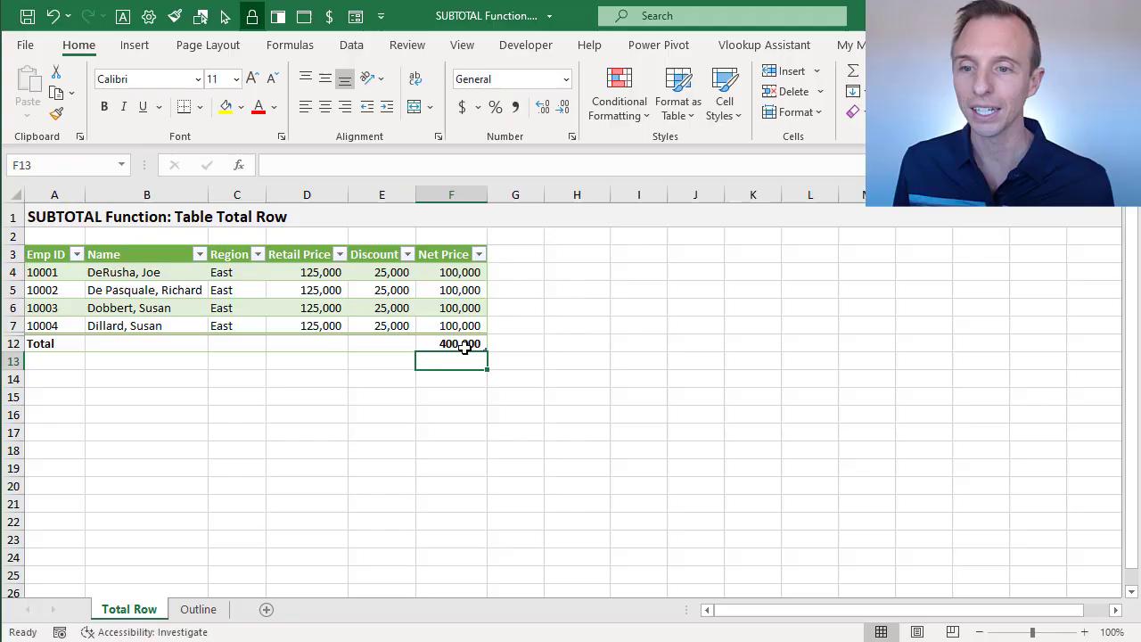
click(445, 345)
key(F2)
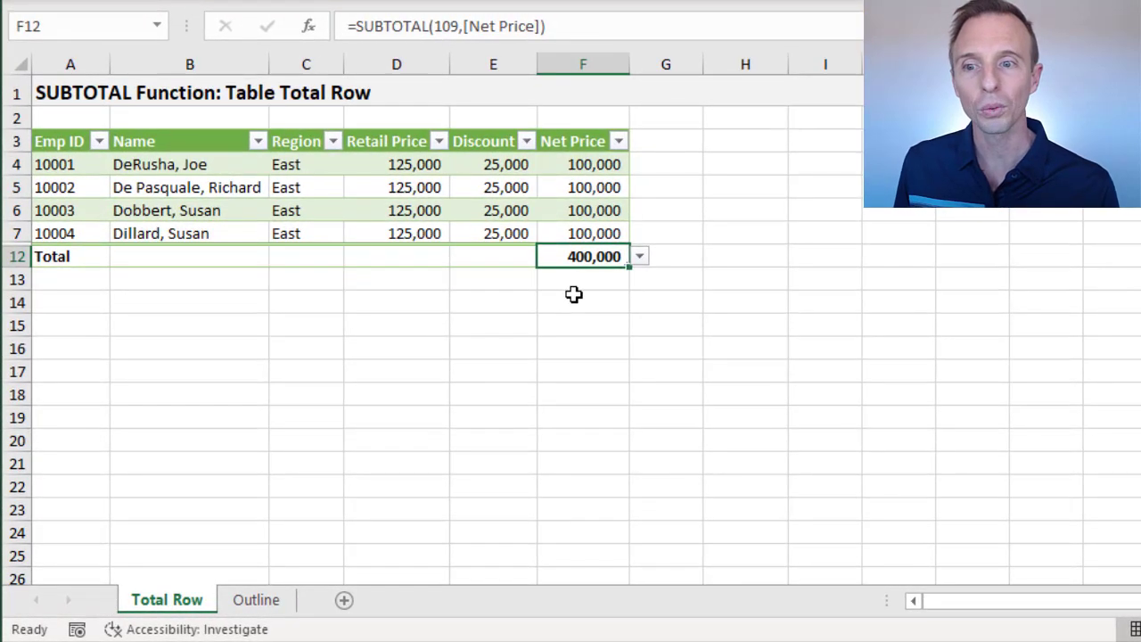
Switch the Net Price total to Average via its Total Row drop-down, giving SUBTOTAL(101,[Net Price]).
key(F2)
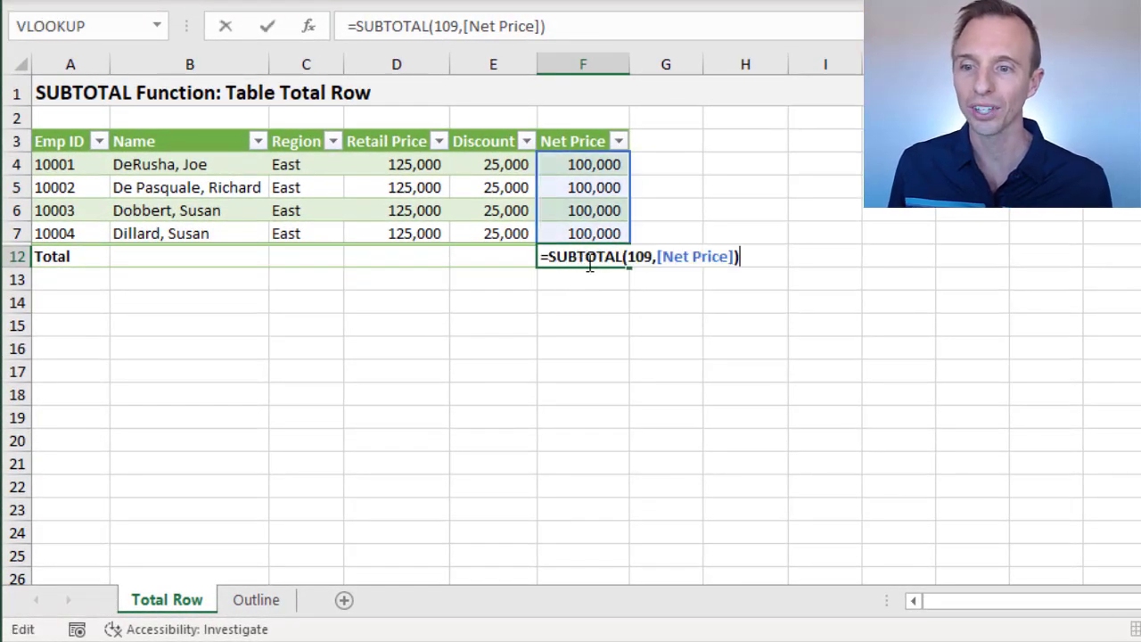
key(Escape)
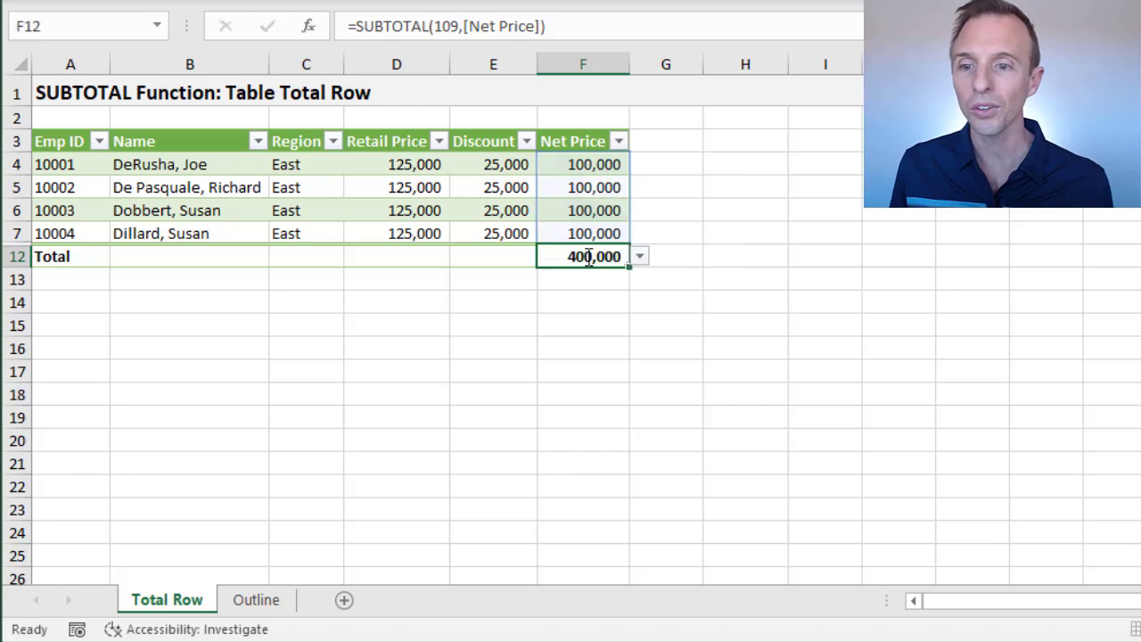
click(641, 257)
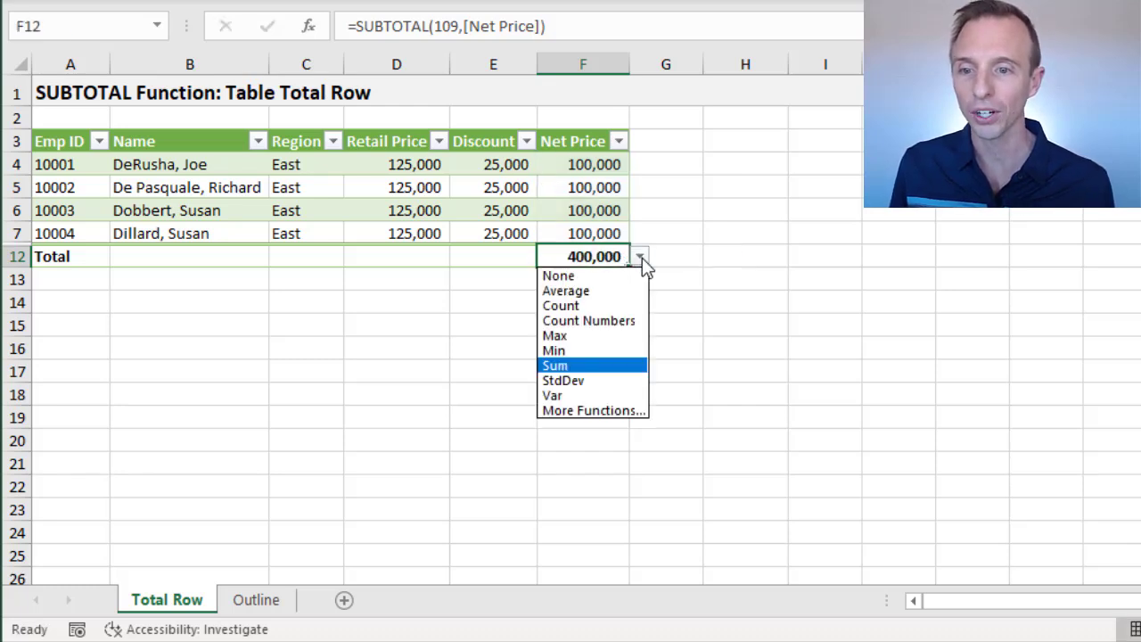
click(575, 295)
Review the SUBTOTAL function_num list in the average formula without changing it.
key(F2)
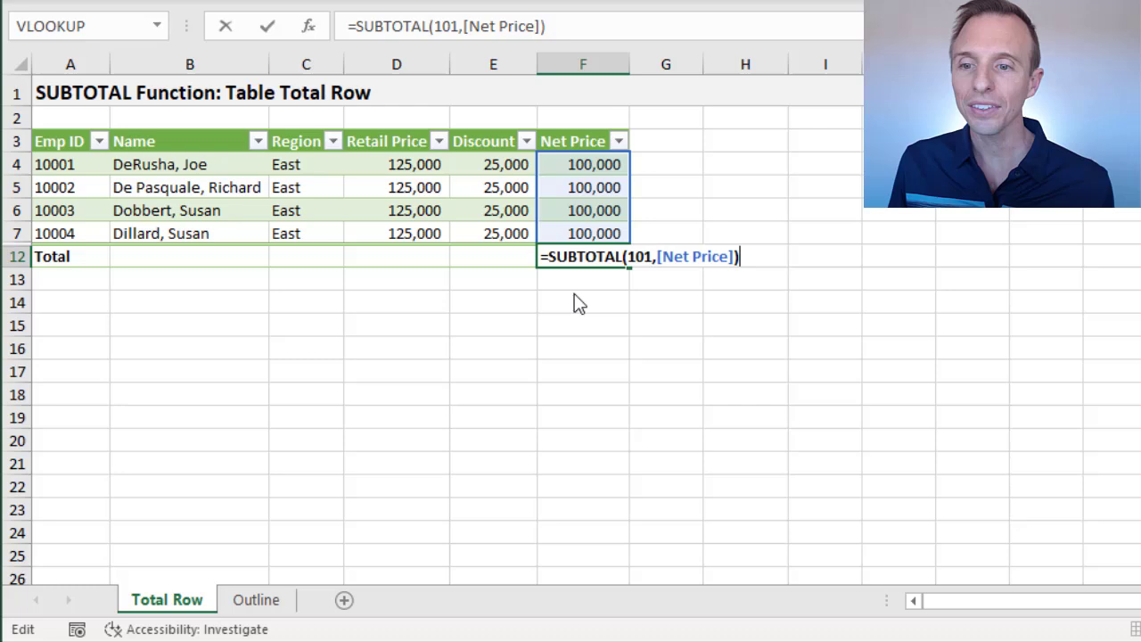
click(628, 256)
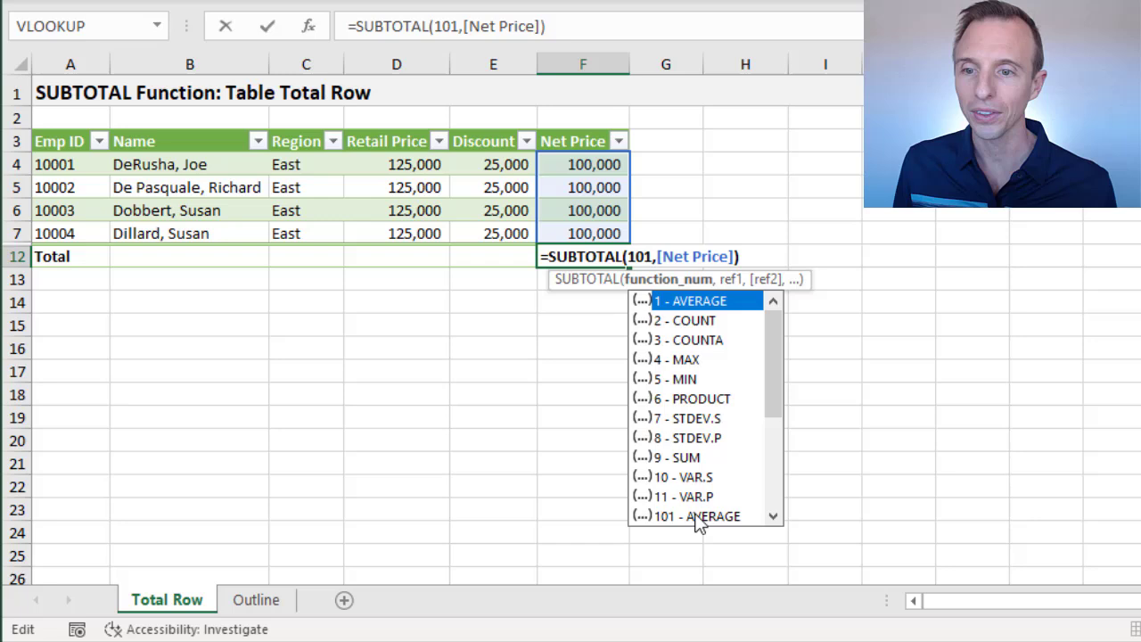
key(Escape)
key(Escape)
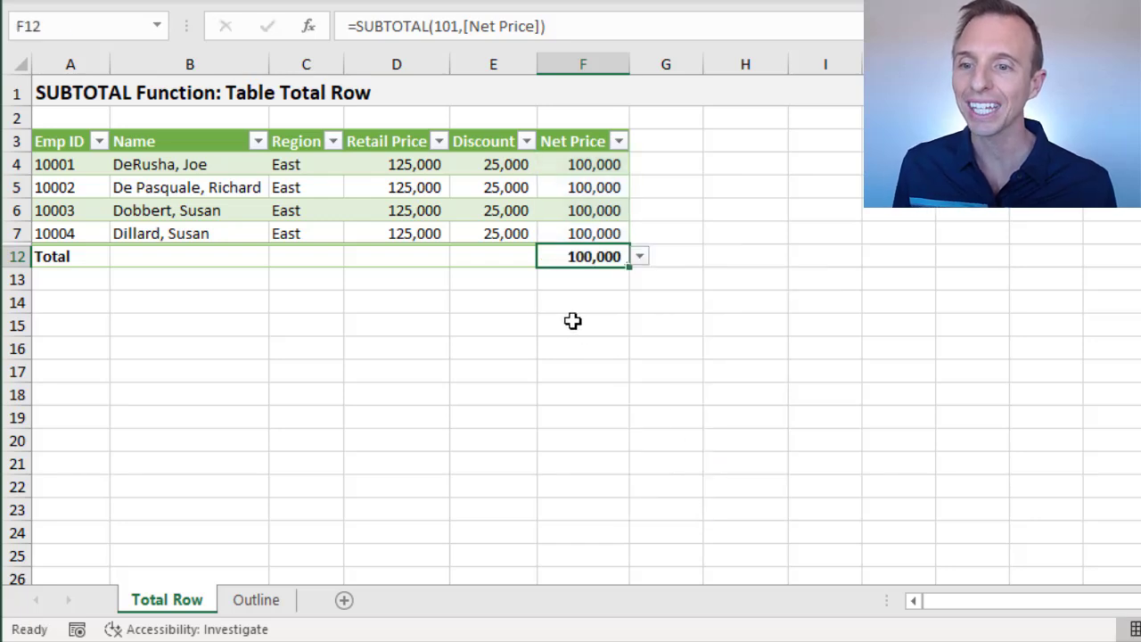
Set the E12 Discount total to Max and inspect its formula.
click(491, 257)
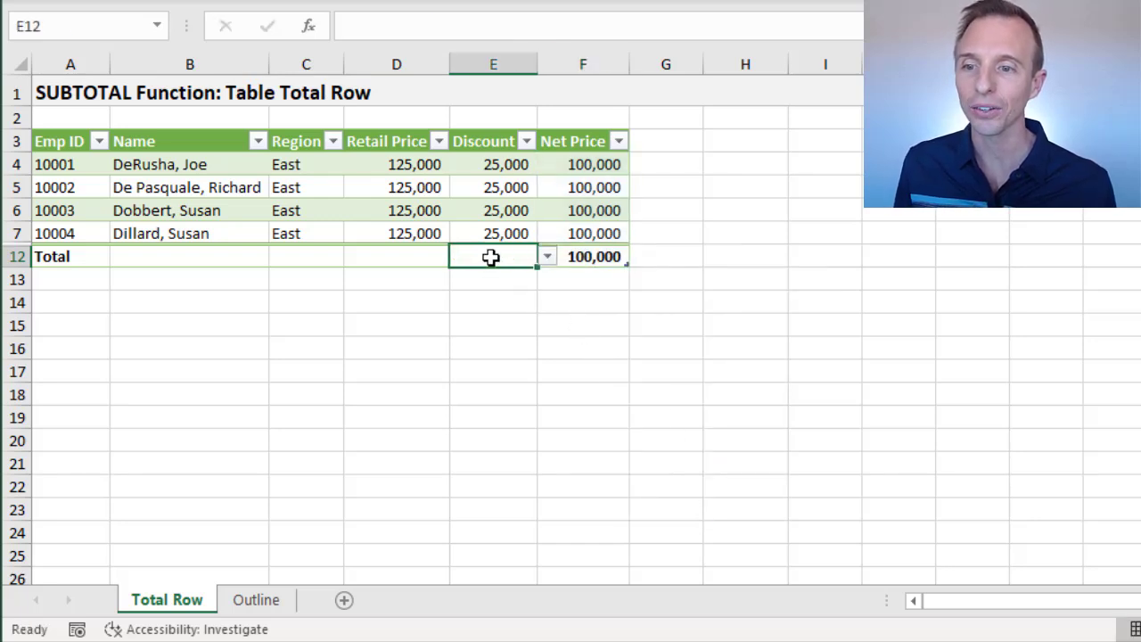
click(548, 259)
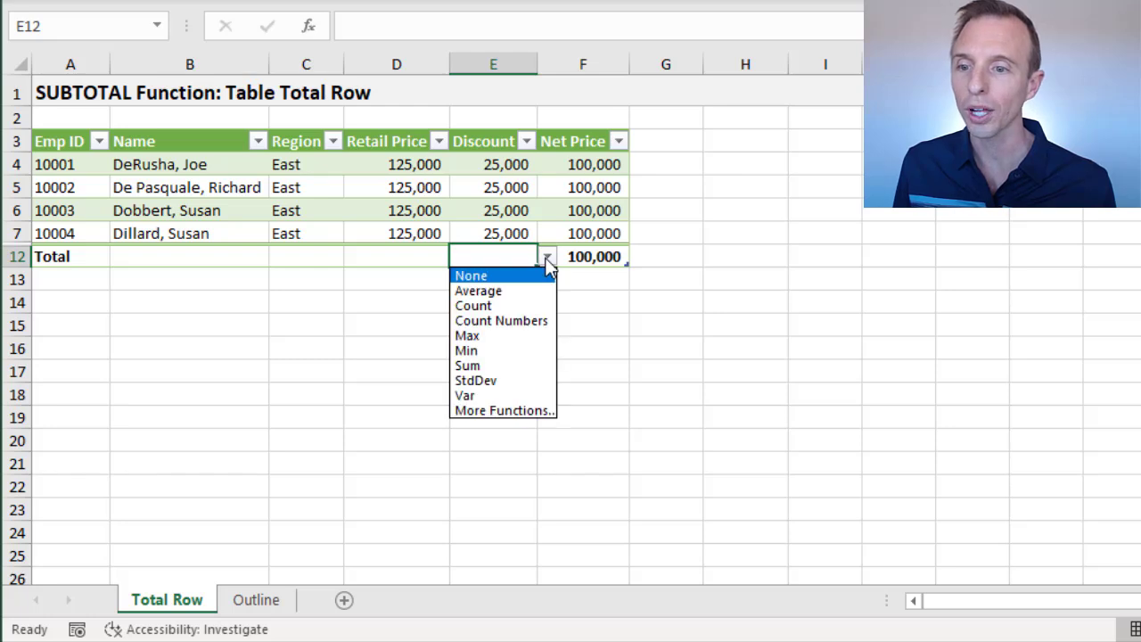
click(494, 336)
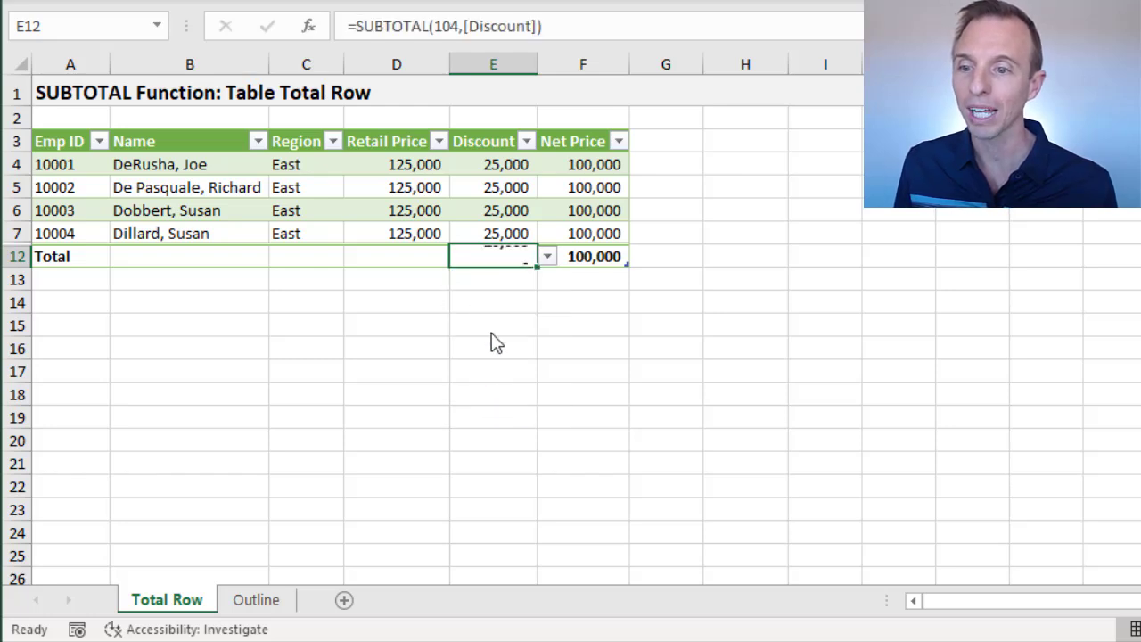
key(F2)
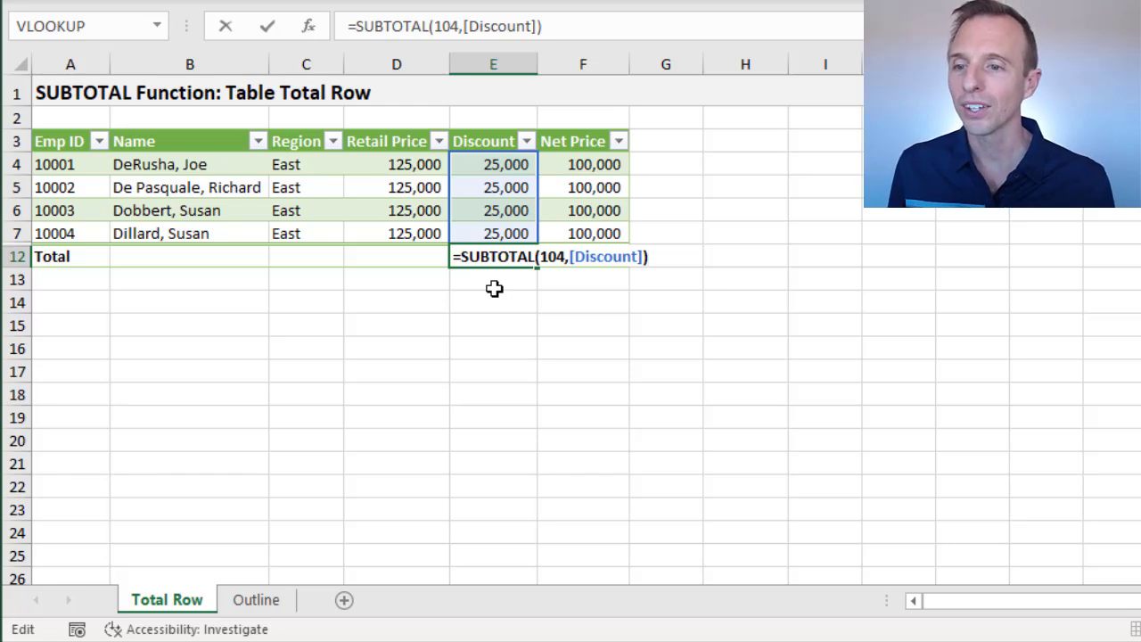
key(Escape)
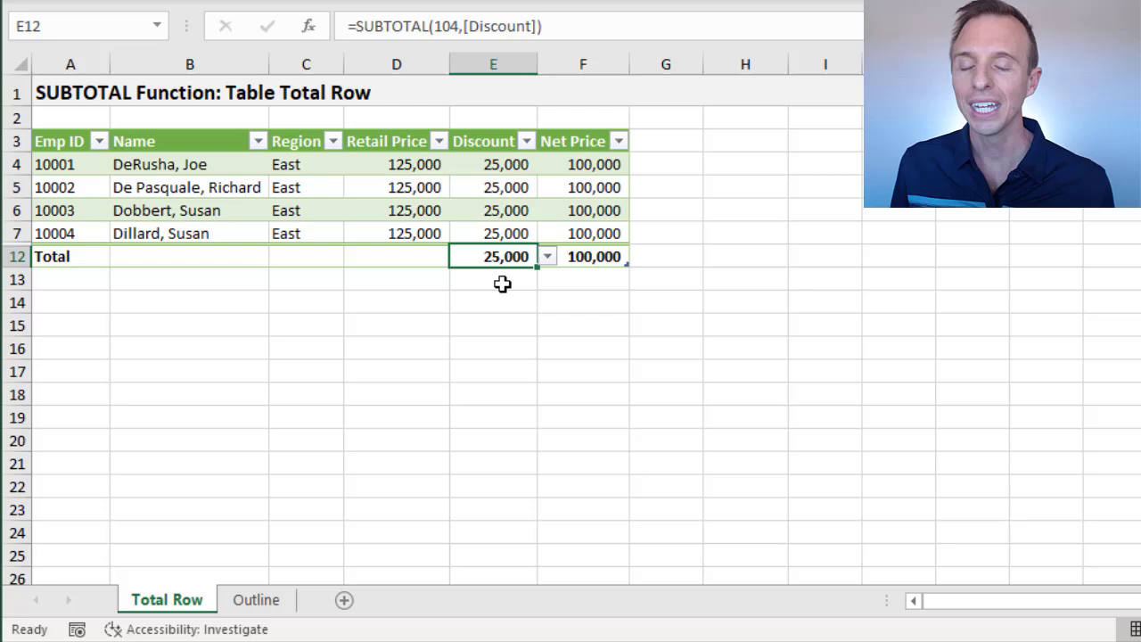
Change the Discount total to Sum with Alt+Down, giving SUBTOTAL(109,[Discount]) = 100,000.
key(alt+Down)
key(alt+Down)
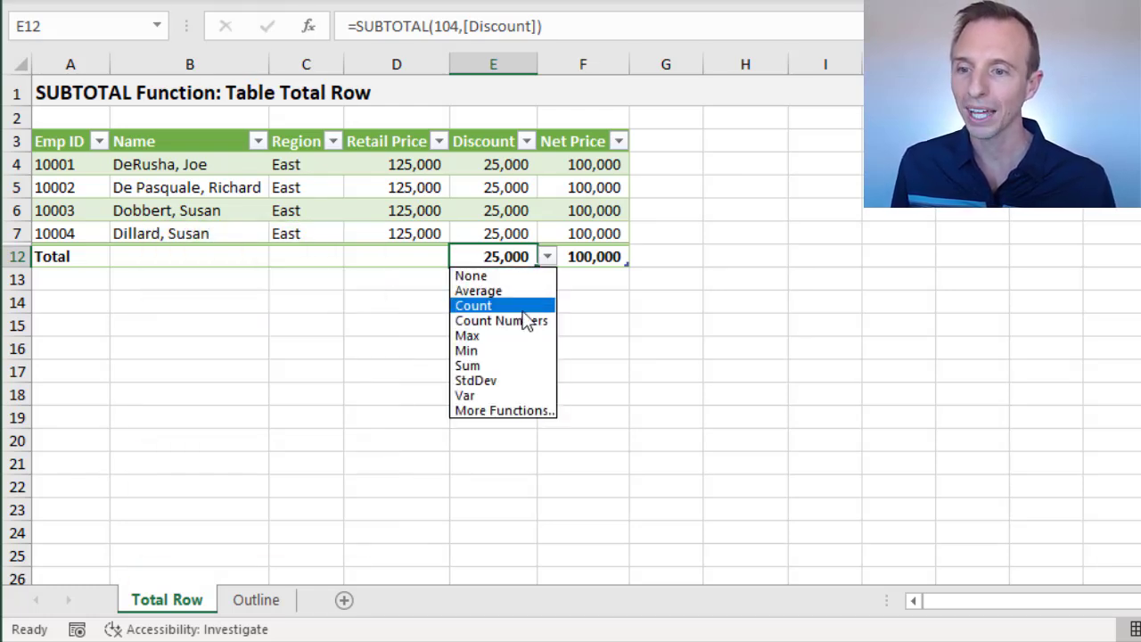
key(Down)
key(Down)
key(Down)
key(Down)
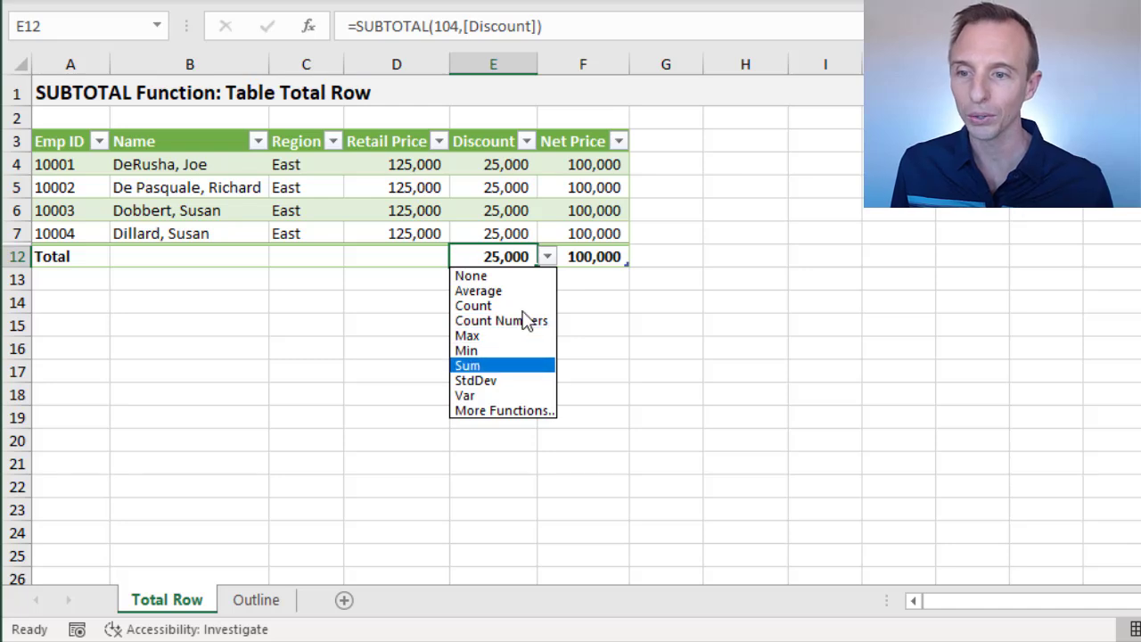
key(Return)
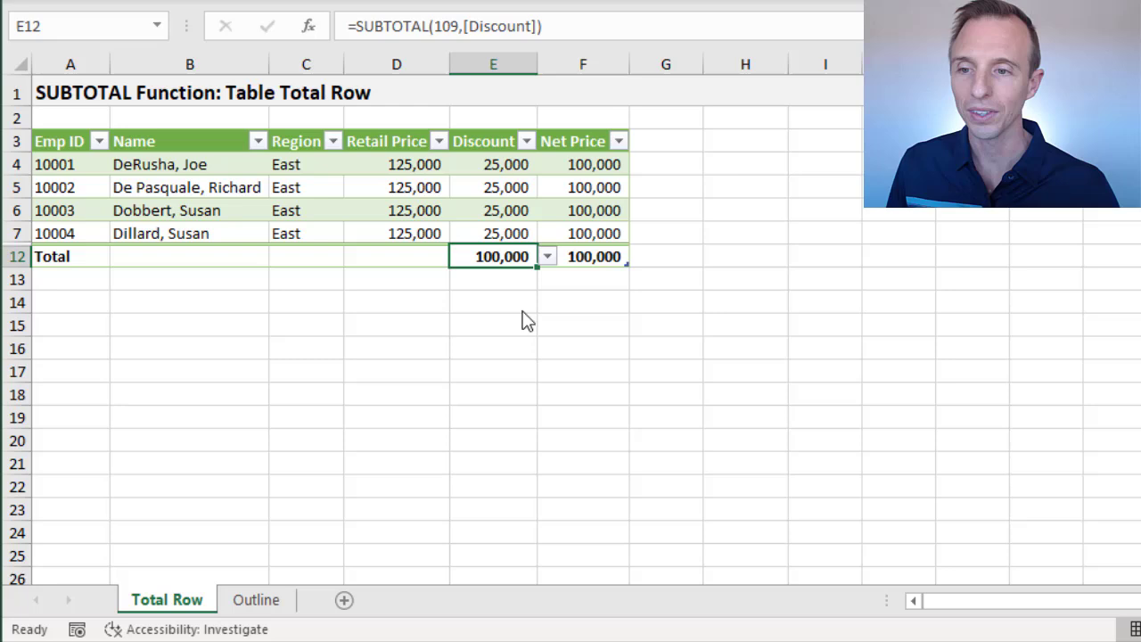
Add a Sum total in D12 with Alt+=, giving =SUBTOTAL(109,[Retail Price]) = 500,000.
key(Left)
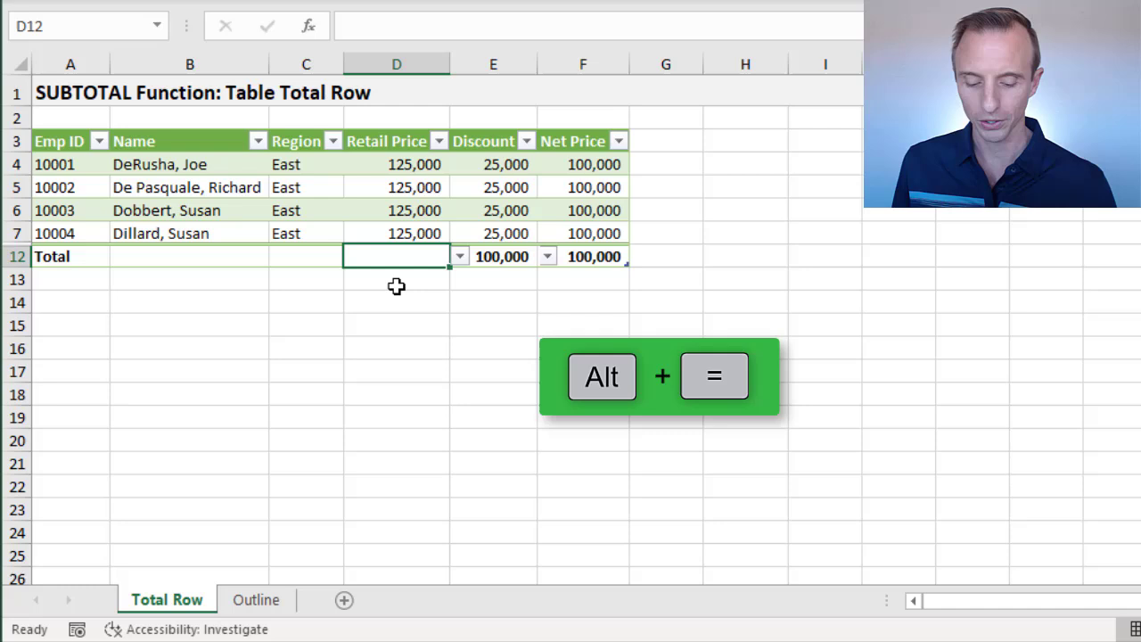
key(alt+equal)
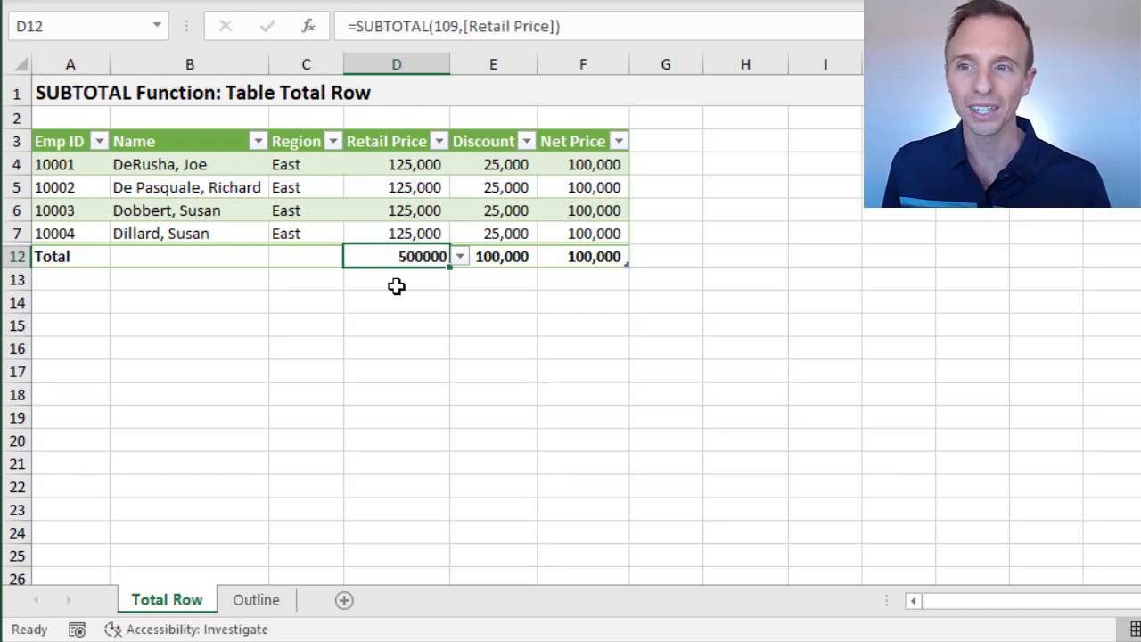
key(F2)
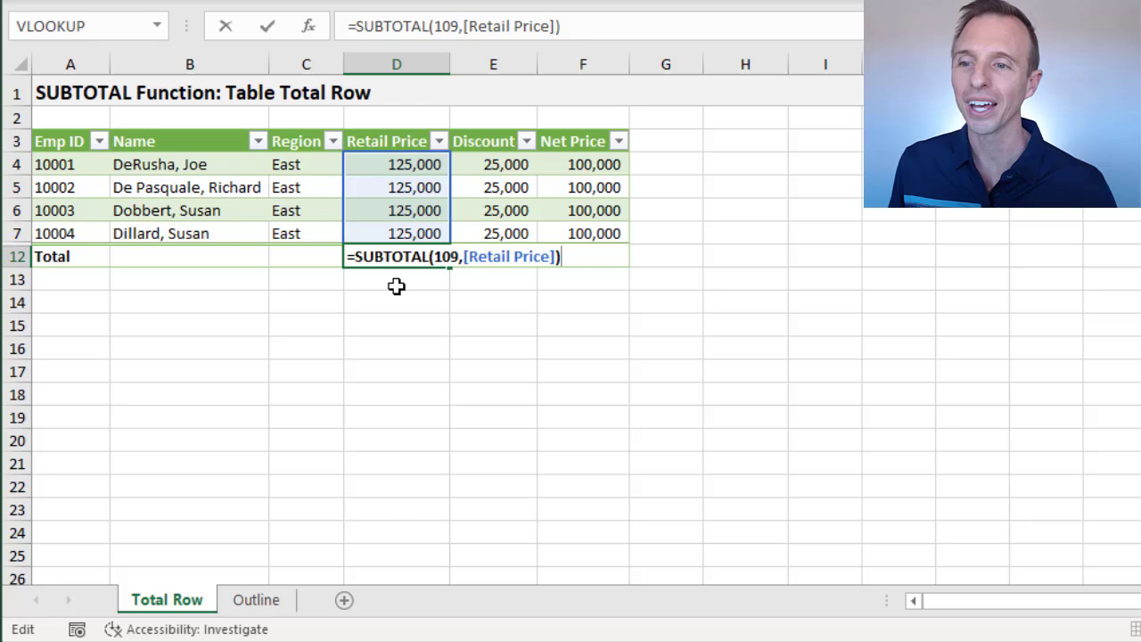
key(Escape)
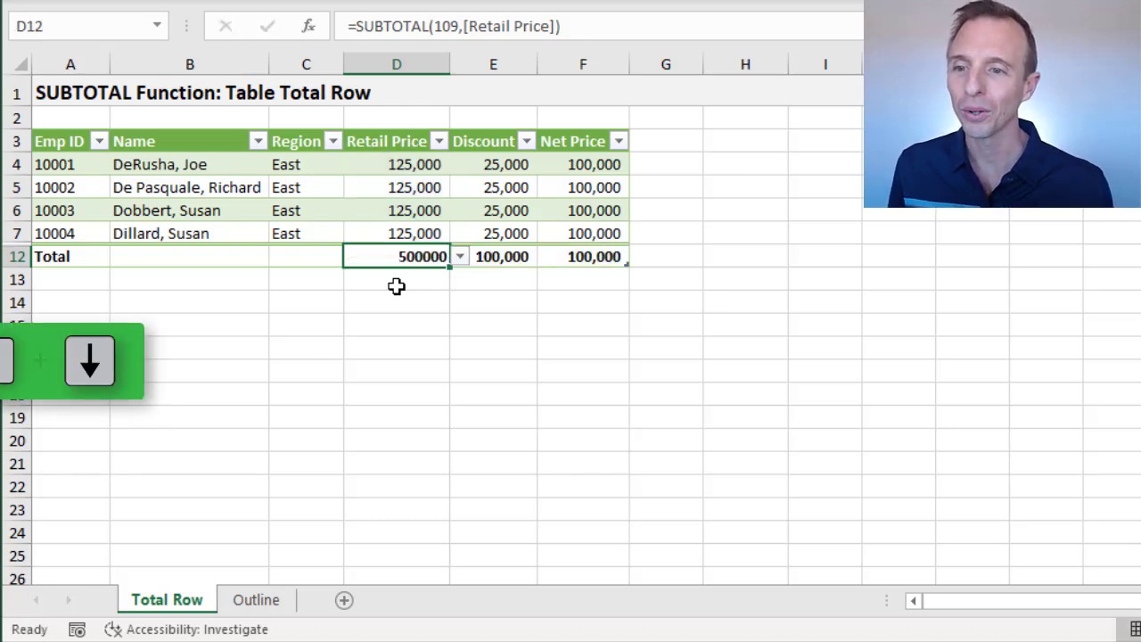
key(alt+Down)
key(Down)
key(Down)
key(Down)
key(Down)
key(Down)
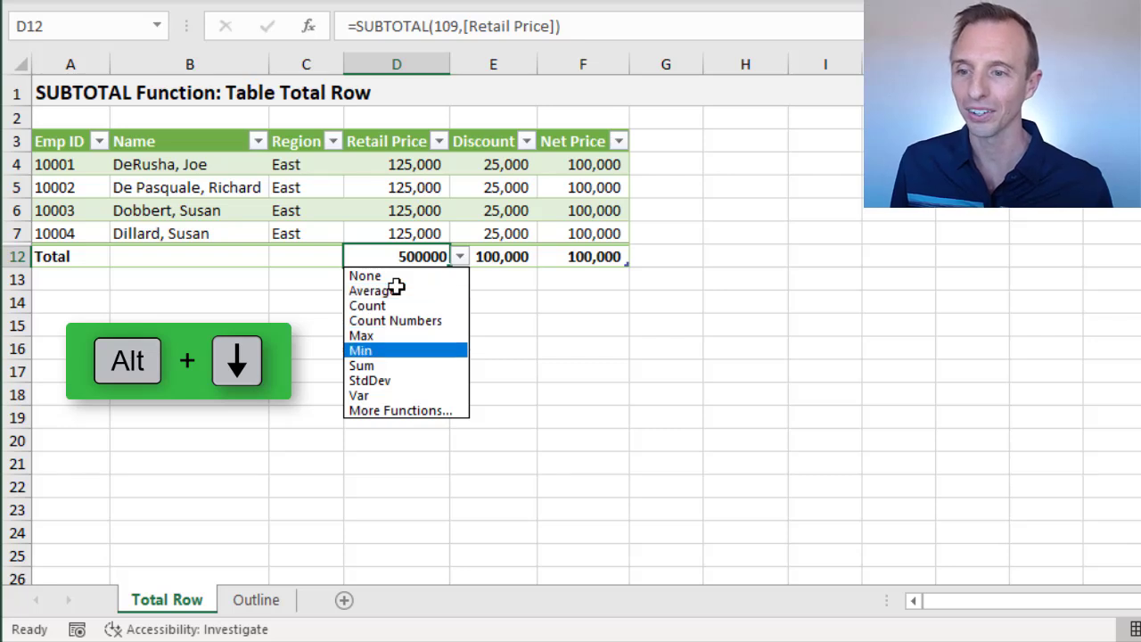
key(Return)
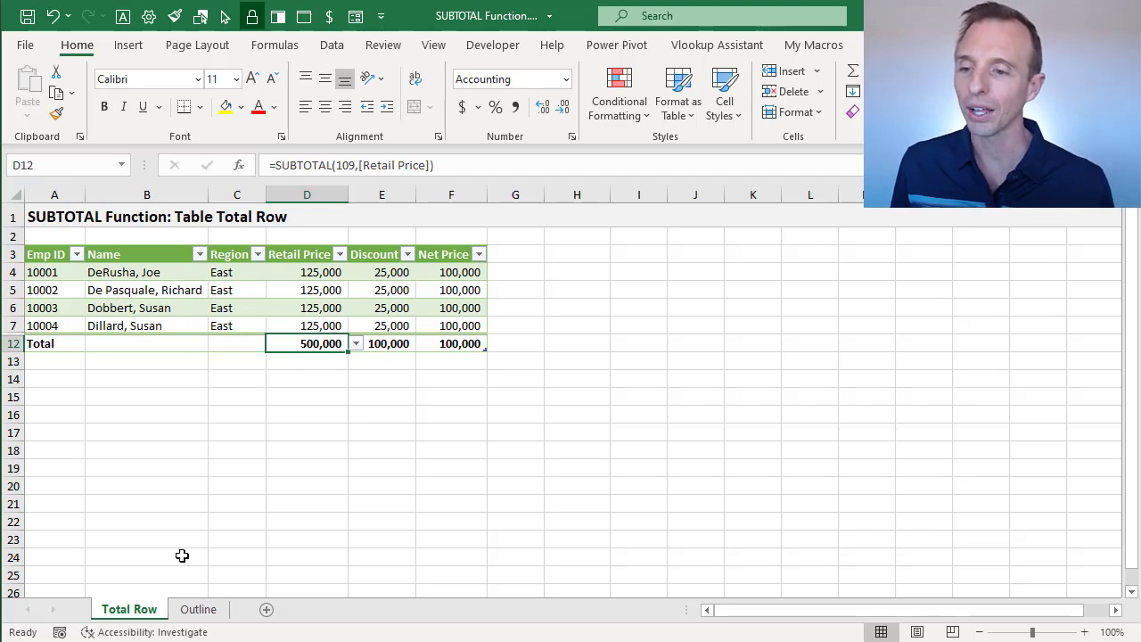
Go back to the Outline sheet with its =SUBTOTAL(9,B4:B5) subtotals and 402 Grand Total.
click(198, 610)
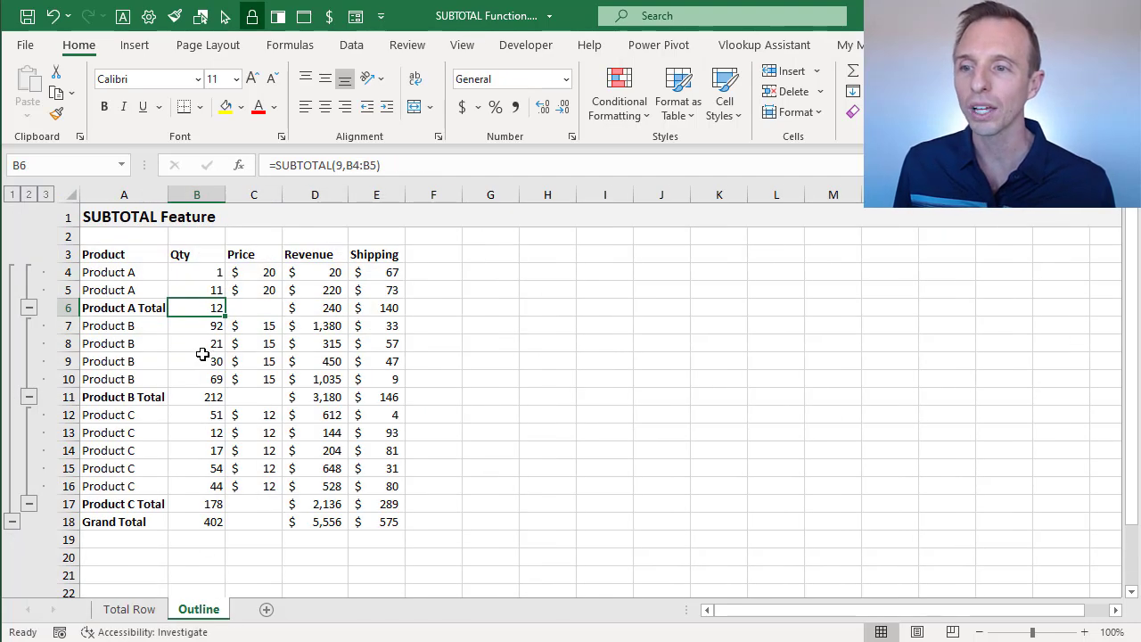